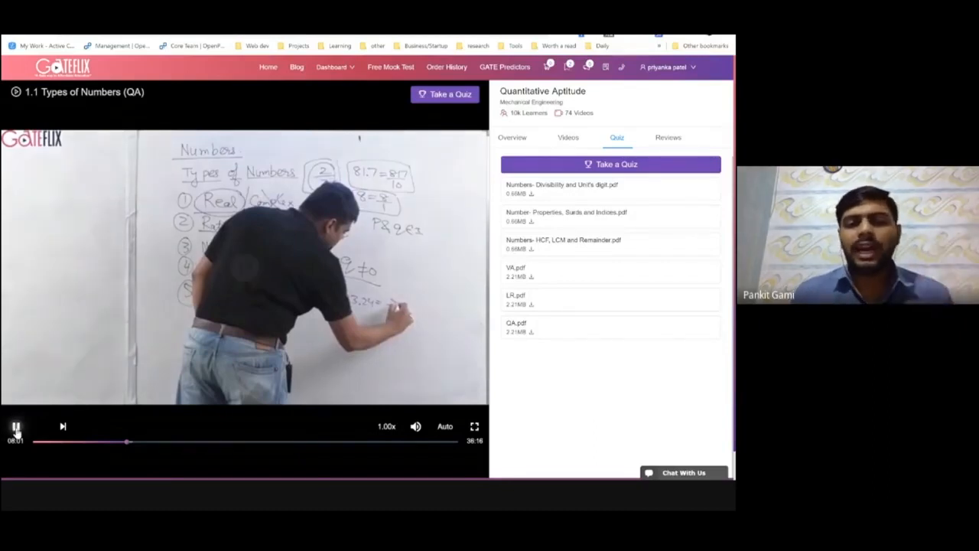
Step: Play and pause the 1.1 Types of Numbers lecture, and skip it to near its end at about 35:53
{"action": "left_click", "coordinate": [16, 429]}
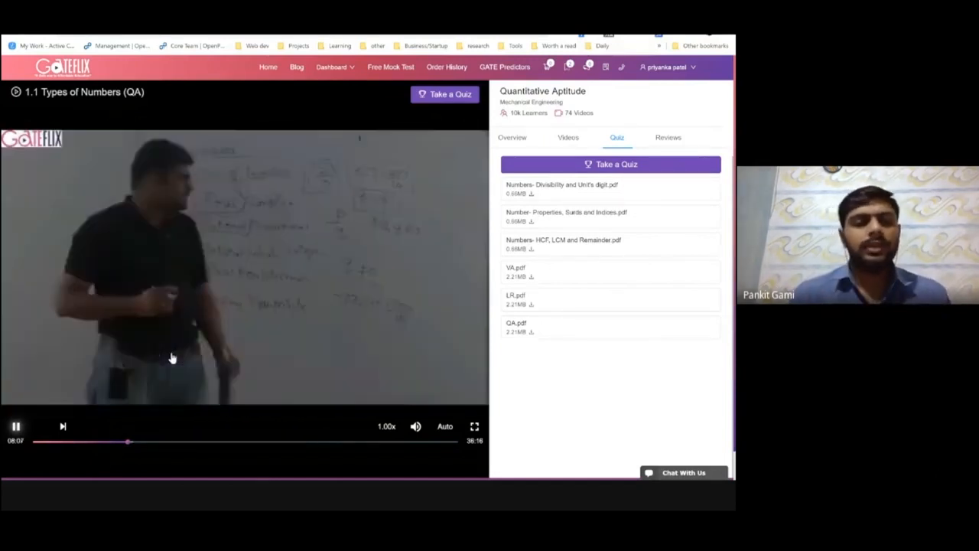
{"action": "left_click", "coordinate": [15, 426]}
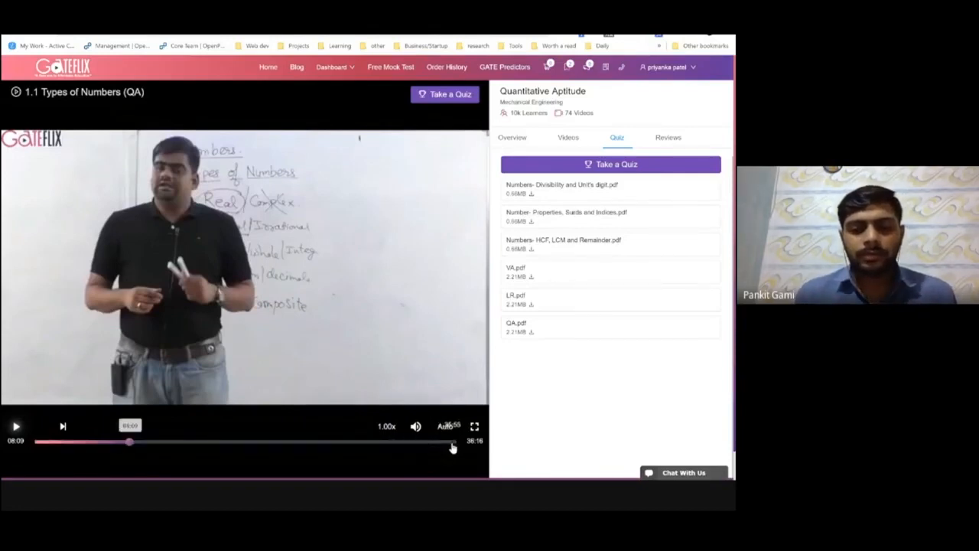
{"action": "left_click", "coordinate": [452, 447]}
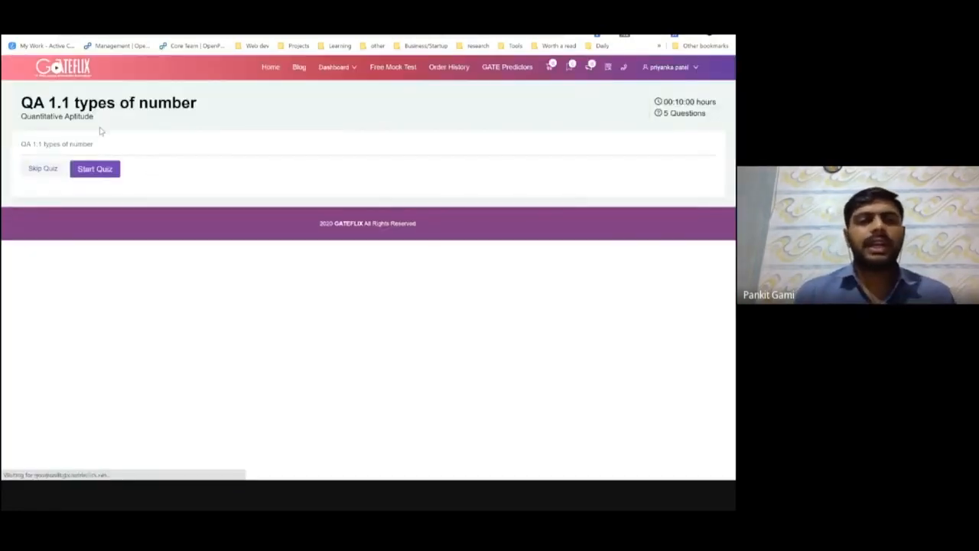
Step: Start the QA 1.1 types of number quiz
{"action": "left_click_drag", "start_coordinate": [50, 105], "coordinate": [236, 116]}
{"action": "left_click", "coordinate": [156, 117]}
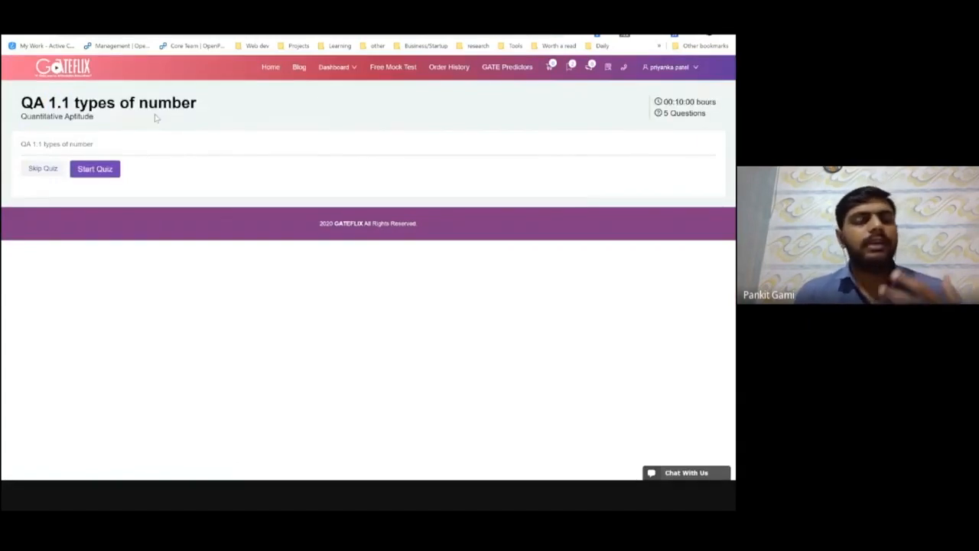
{"action": "left_click", "coordinate": [94, 170]}
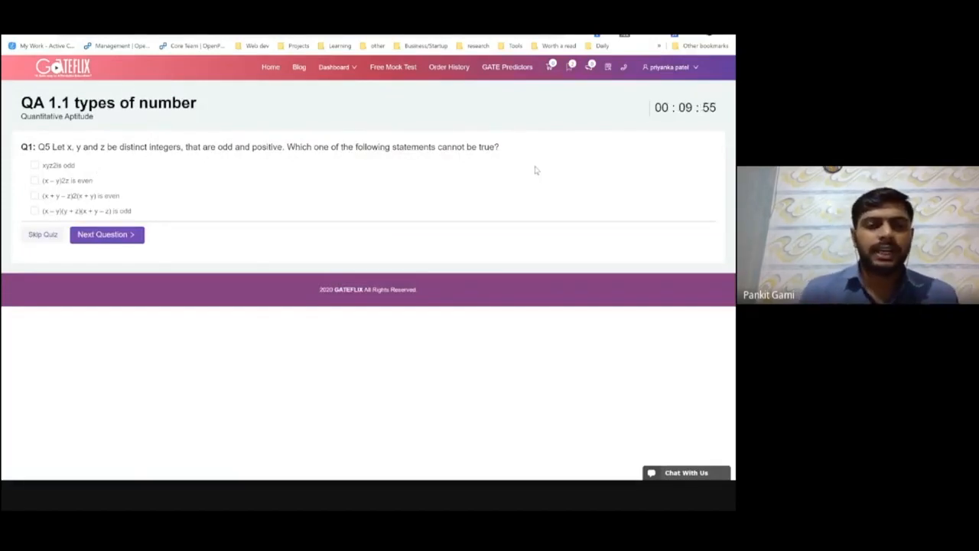
Step: Answer question 1 with "(x + y – z)2(x + y) is even" and question 2 with 45
{"action": "left_click", "coordinate": [66, 196]}
{"action": "left_click", "coordinate": [100, 235]}
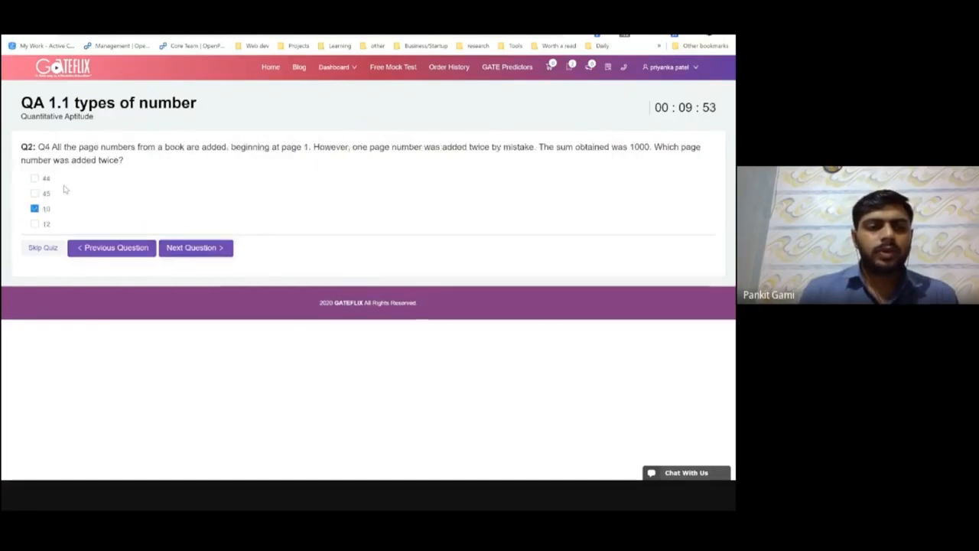
{"action": "left_click", "coordinate": [35, 209]}
{"action": "left_click", "coordinate": [35, 193]}
{"action": "left_click", "coordinate": [164, 248]}
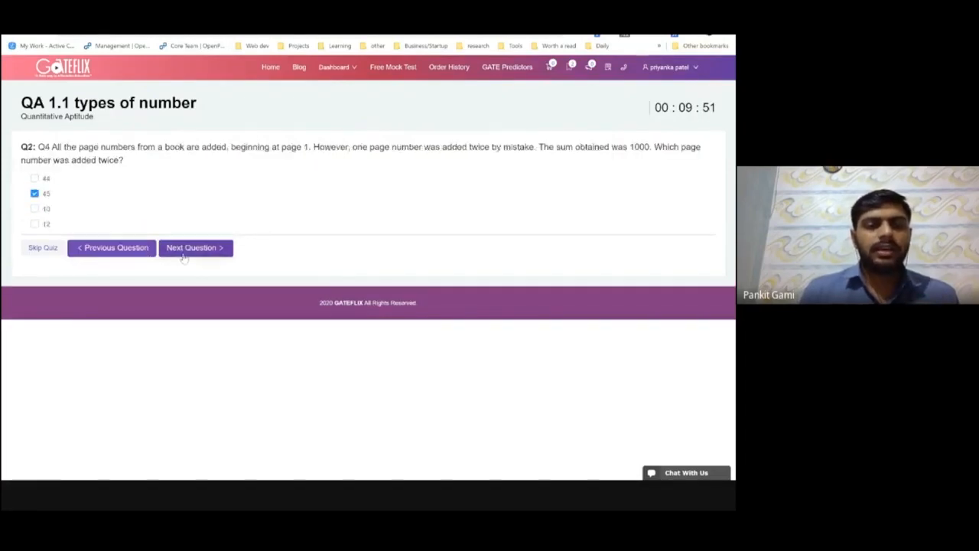
Step: Answer questions 3 to 5 with "y(x – z) is odd", 108 and 5xy, submit the quiz, and continue watching the lecture
{"action": "left_click", "coordinate": [65, 197]}
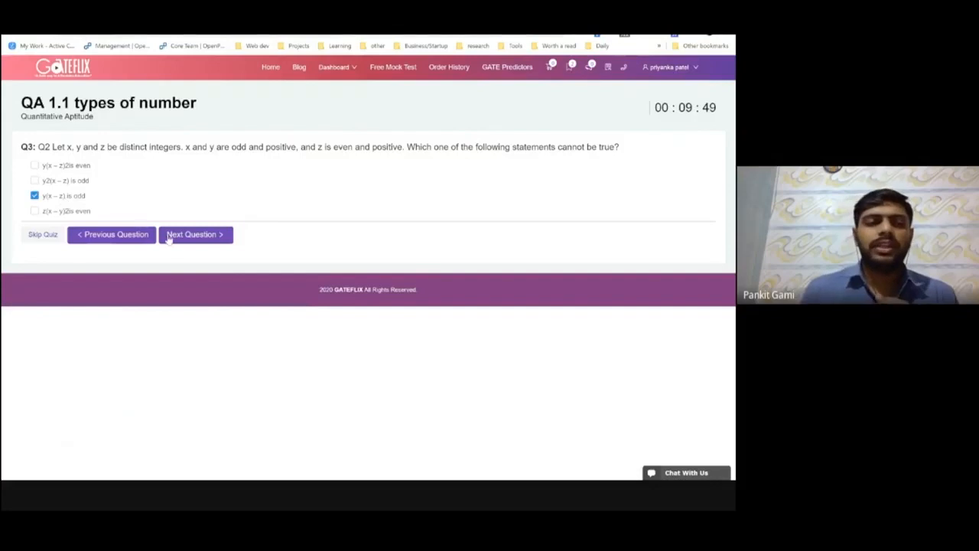
{"action": "left_click", "coordinate": [177, 237]}
{"action": "left_click", "coordinate": [45, 196]}
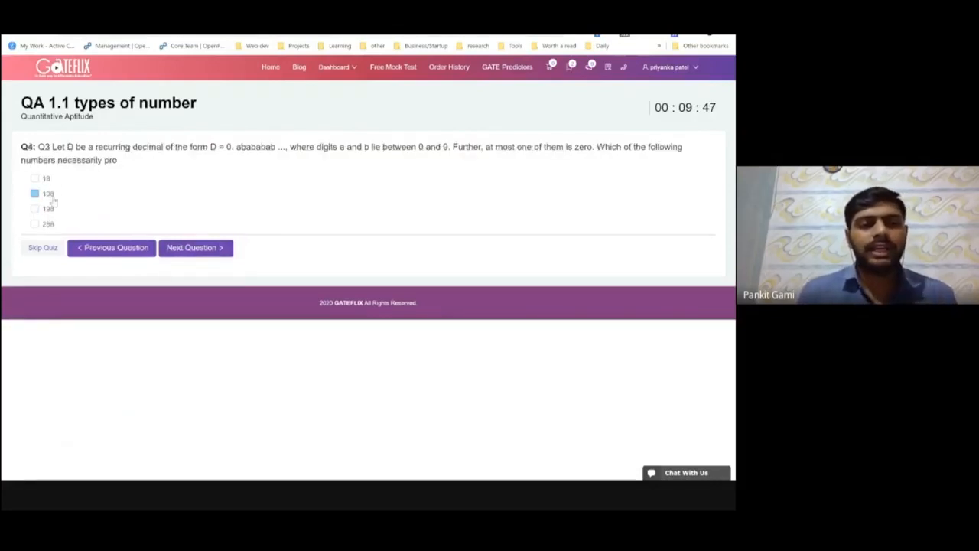
{"action": "left_click", "coordinate": [205, 252]}
{"action": "left_click", "coordinate": [35, 196]}
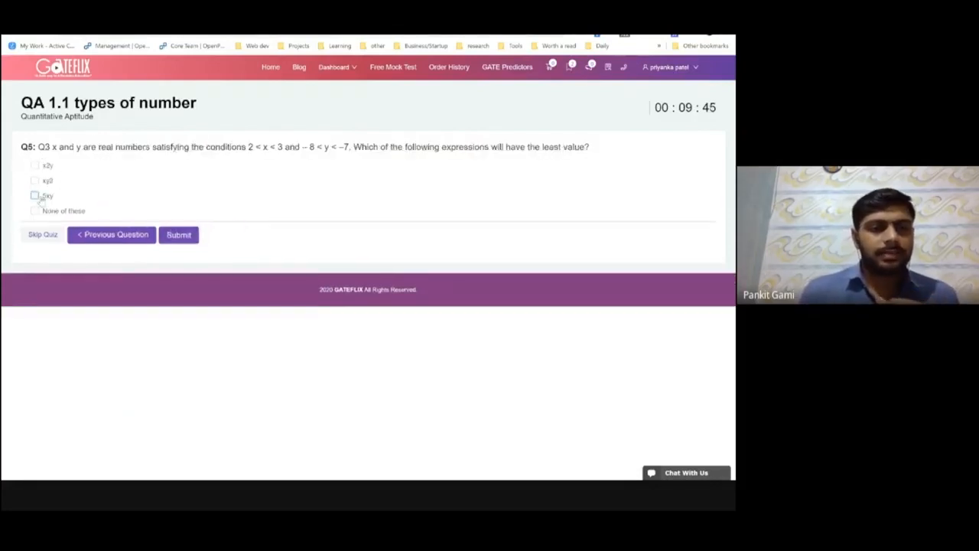
{"action": "left_click", "coordinate": [179, 238]}
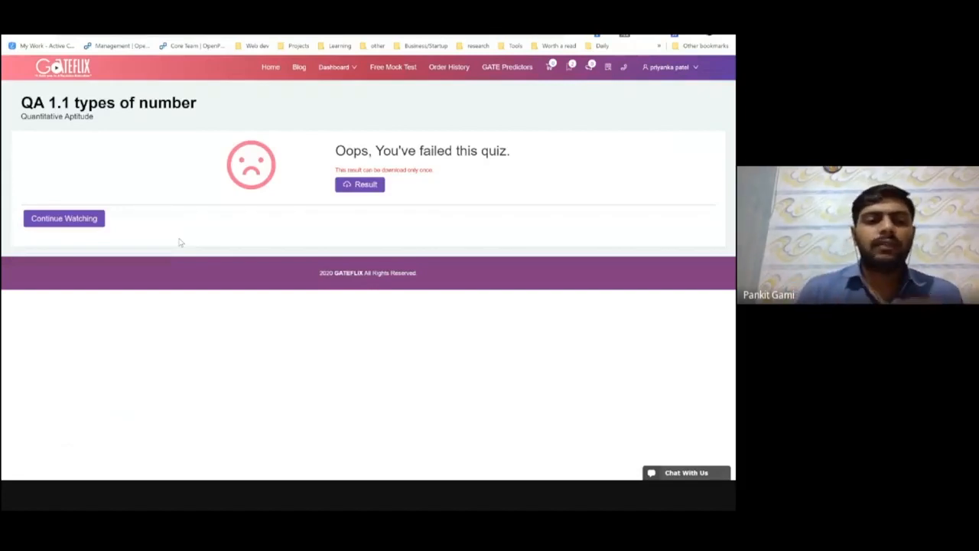
{"action": "left_click", "coordinate": [66, 219]}
Step: Switch to the admin test list, view the candidate list of the Reading Comprehension test, and close it
{"action": "left_click", "coordinate": [411, 87]}
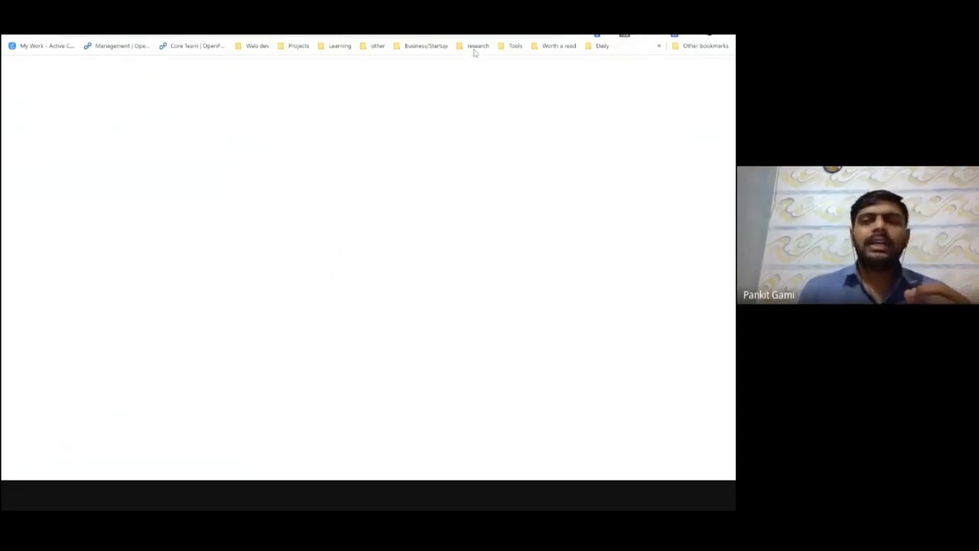
{"action": "scroll", "coordinate": [310, 157], "scroll_direction": "down", "scroll_amount": 5}
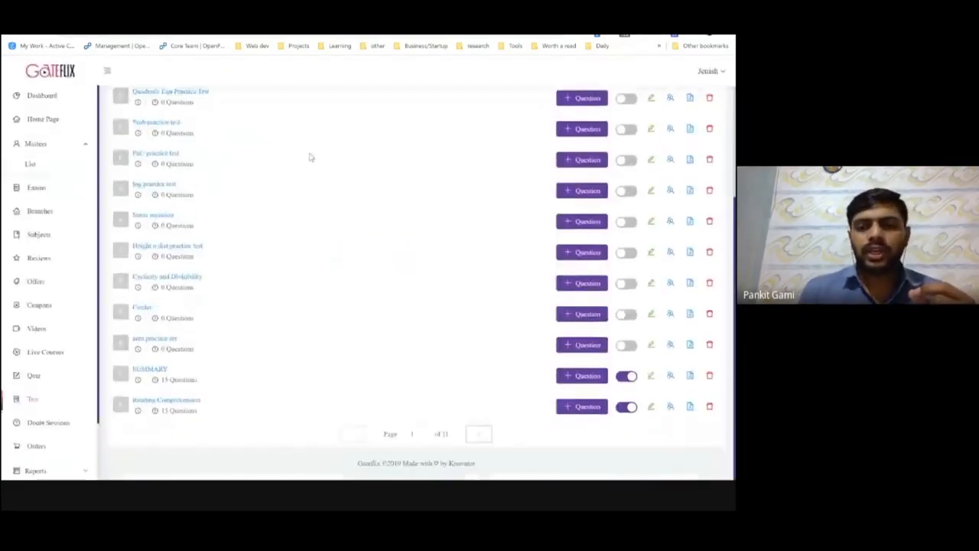
{"action": "left_click", "coordinate": [670, 407]}
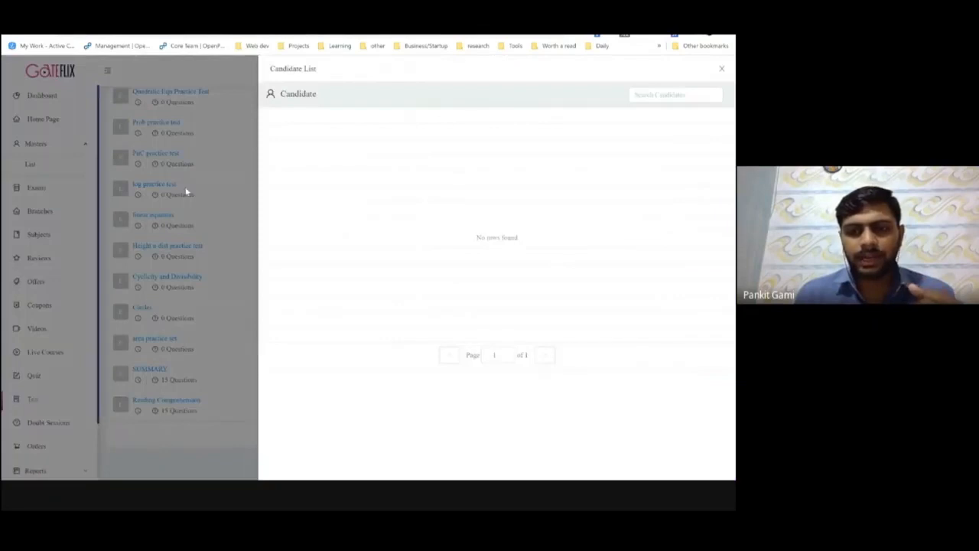
{"action": "left_click", "coordinate": [225, 198]}
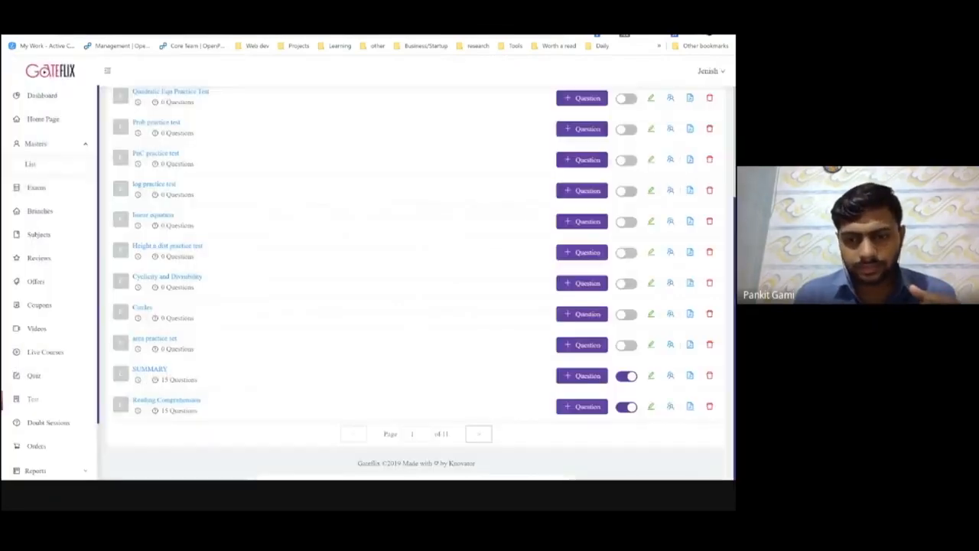
Step: Go to page 3 of the test list, view the candidate list of the Floods test, and close it
{"action": "left_click", "coordinate": [475, 436]}
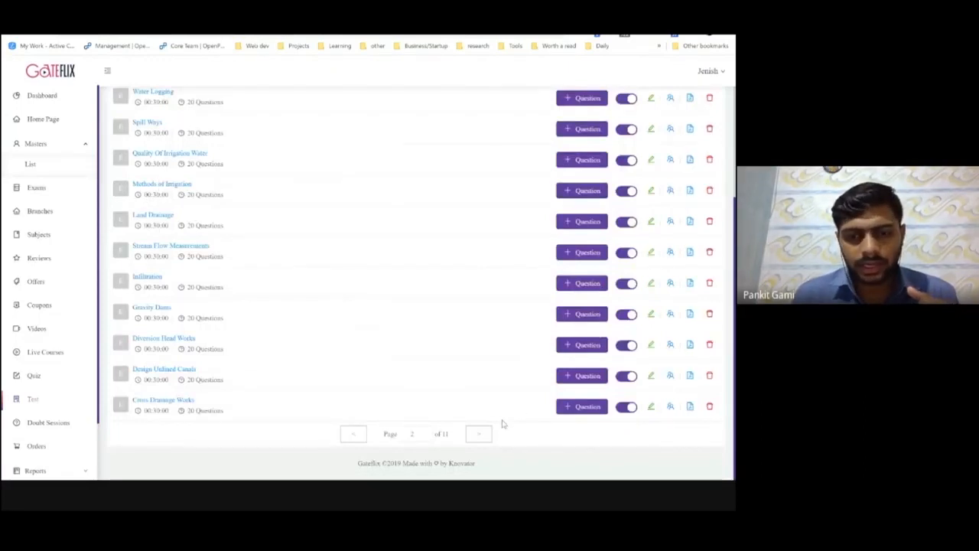
{"action": "left_click", "coordinate": [478, 433]}
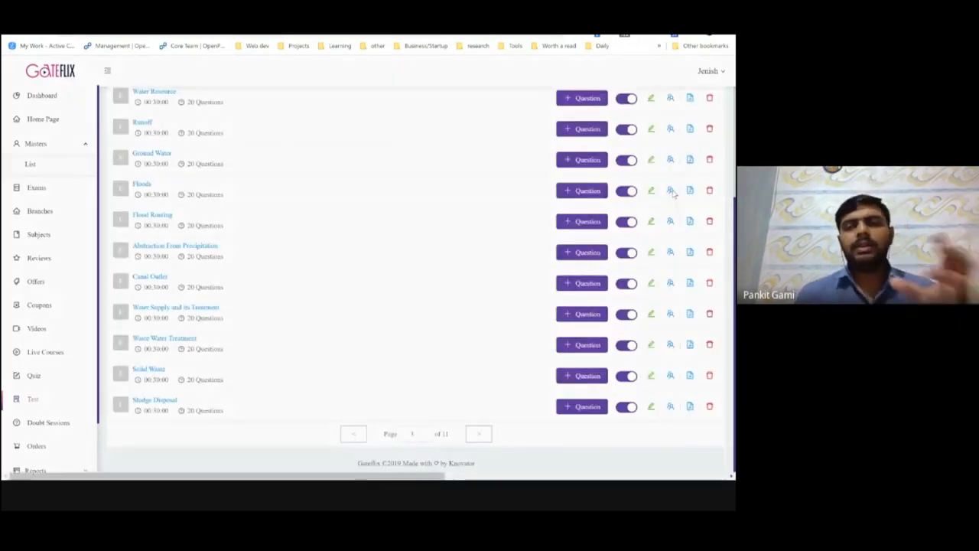
{"action": "left_click", "coordinate": [670, 191]}
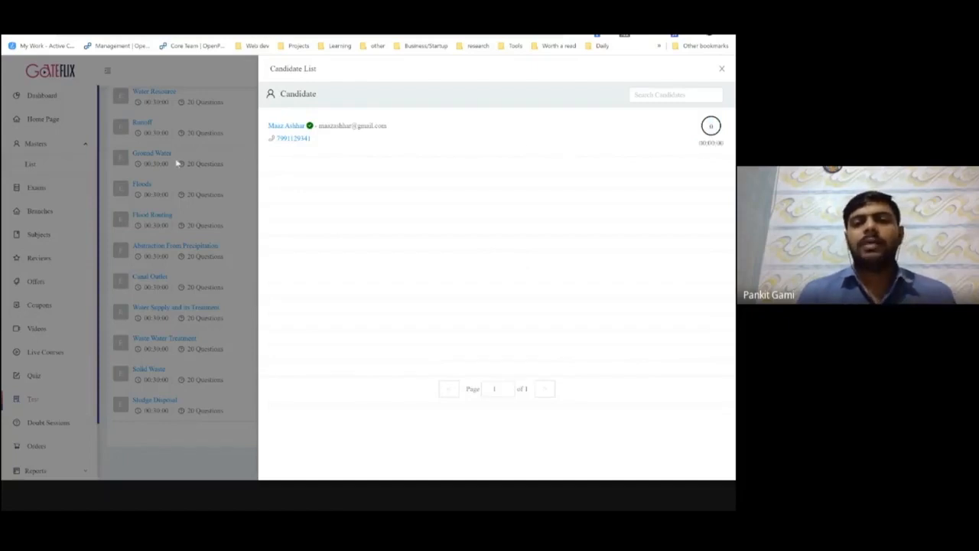
{"action": "left_click", "coordinate": [225, 191]}
{"action": "scroll", "coordinate": [306, 225], "scroll_direction": "up", "scroll_amount": 3}
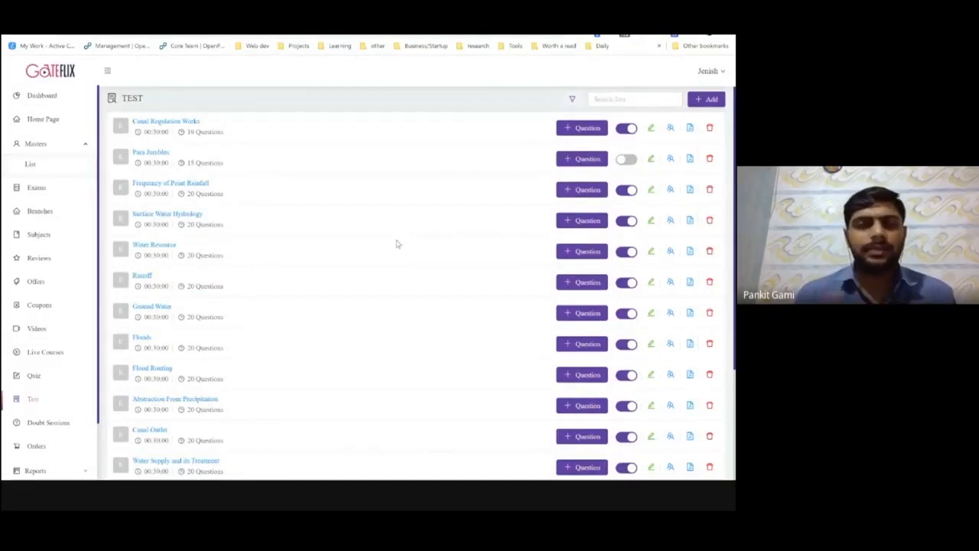
Step: Switch through the lecture page to the admin test page and close its open Sections view
{"action": "key", "text": "ctrl+Tab"}
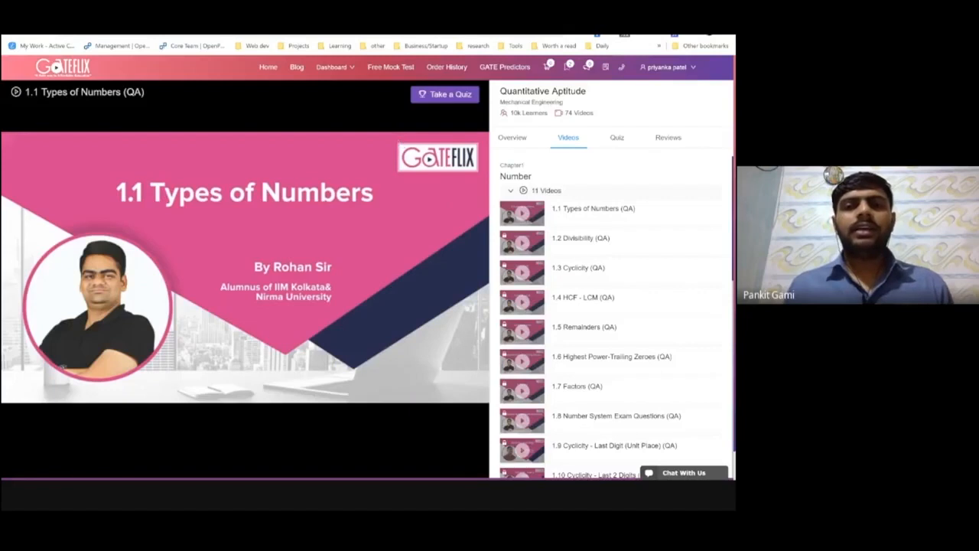
{"action": "key", "text": "ctrl+Tab"}
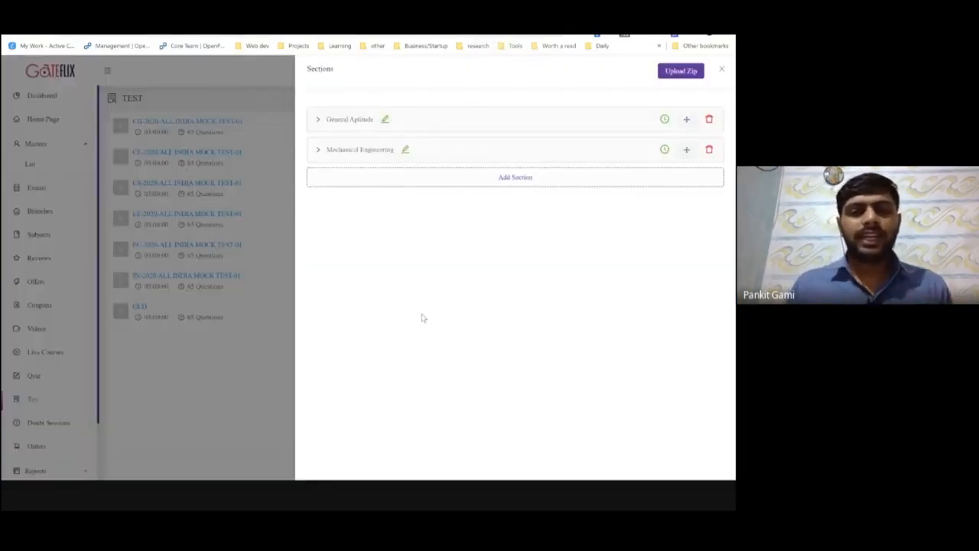
{"action": "left_click", "coordinate": [267, 292]}
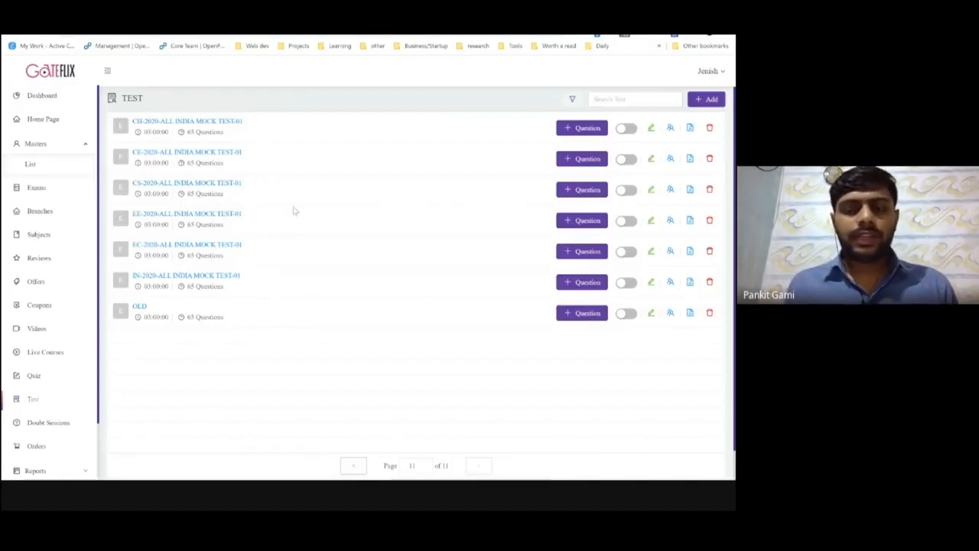
Step: Open the form for creating a new test, view its fields, and close it without saving
{"action": "left_click", "coordinate": [702, 101]}
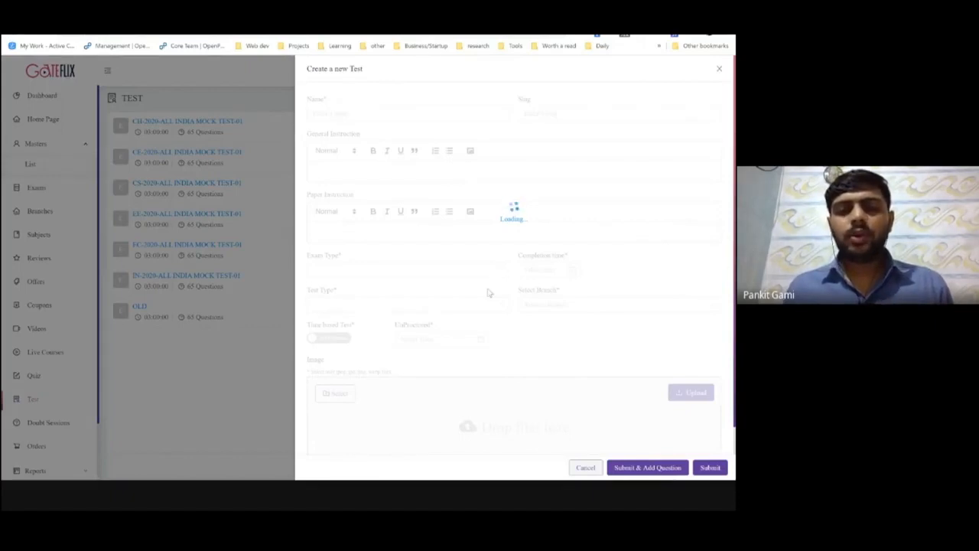
{"action": "scroll", "coordinate": [490, 292], "scroll_direction": "down", "scroll_amount": 1}
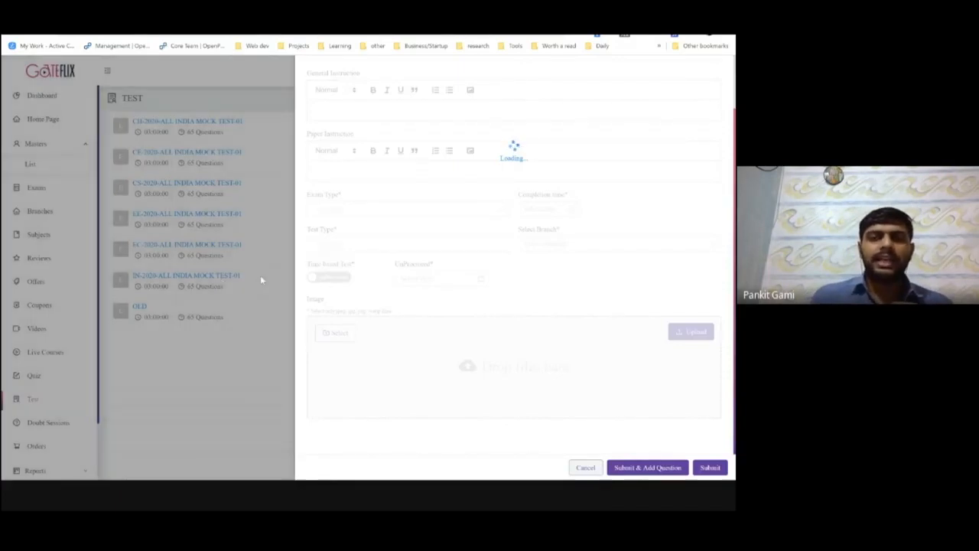
{"action": "left_click", "coordinate": [260, 280]}
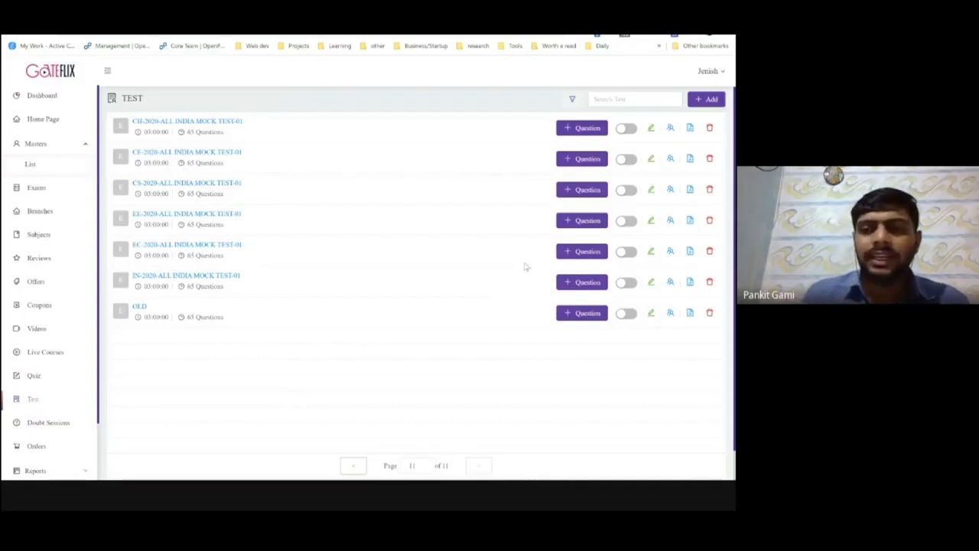
Step: Open the OLD test for editing and examine its exam type, completion time, test type, branch and proctored period
{"action": "left_click", "coordinate": [652, 314]}
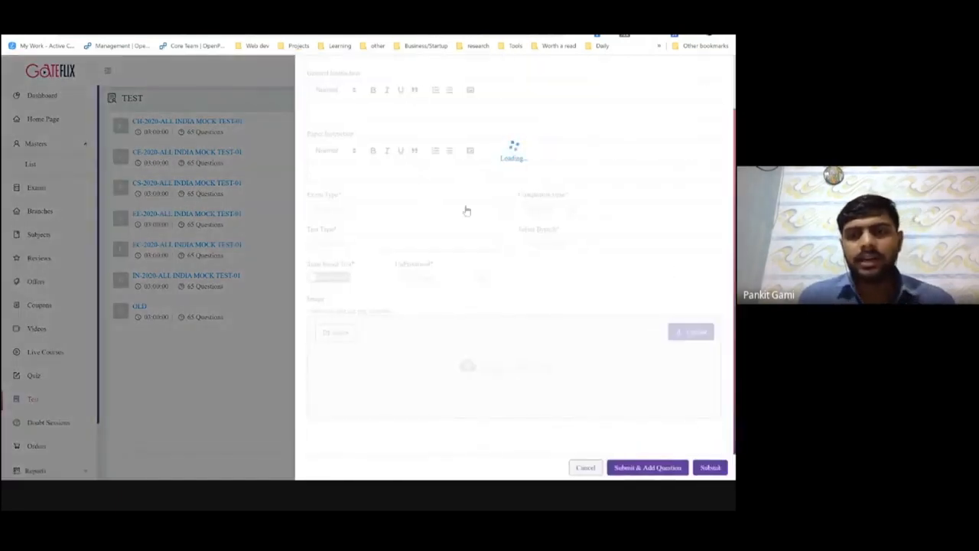
{"action": "scroll", "coordinate": [466, 249], "scroll_direction": "down", "scroll_amount": 3}
{"action": "scroll", "coordinate": [465, 249], "scroll_direction": "down", "scroll_amount": 3}
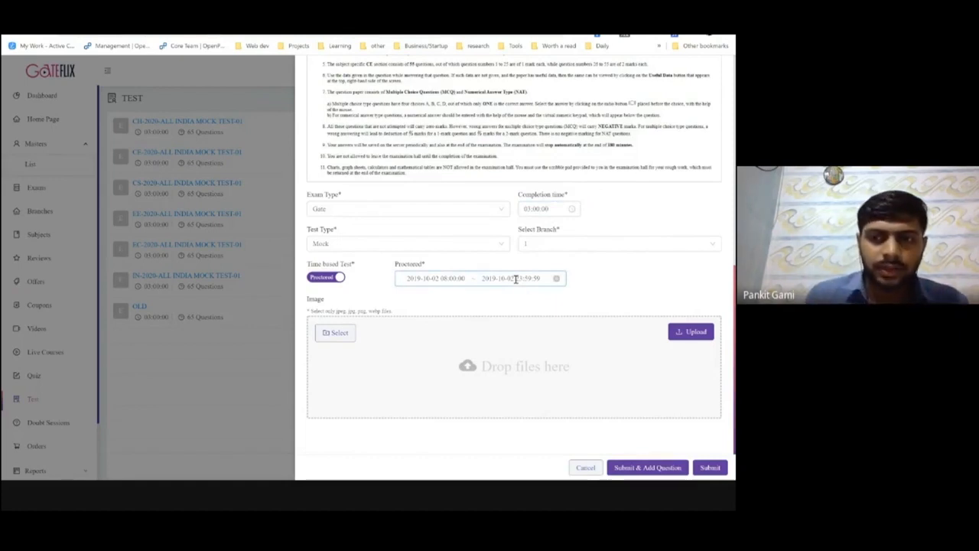
{"action": "scroll", "coordinate": [517, 279], "scroll_direction": "up", "scroll_amount": 2}
{"action": "left_click_drag", "start_coordinate": [550, 307], "coordinate": [525, 308]}
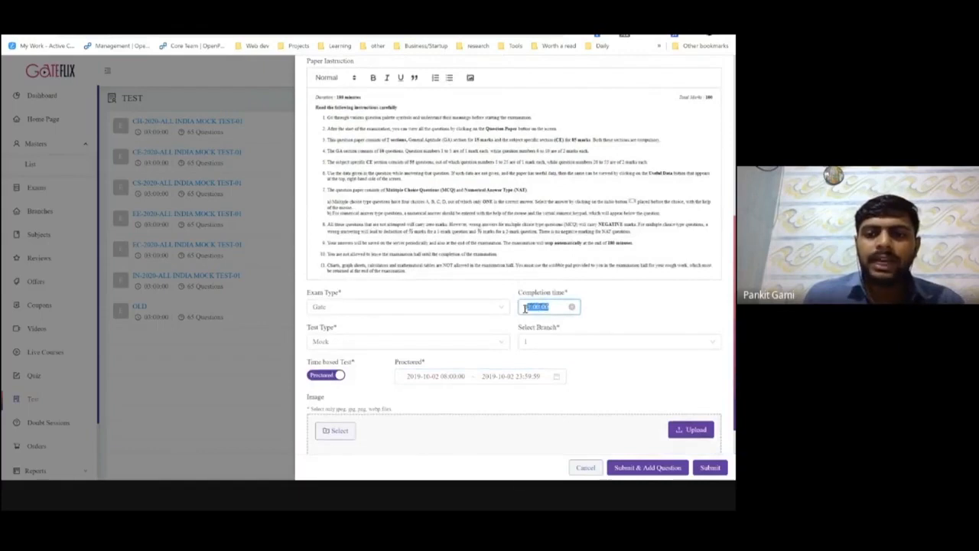
{"action": "left_click", "coordinate": [629, 306]}
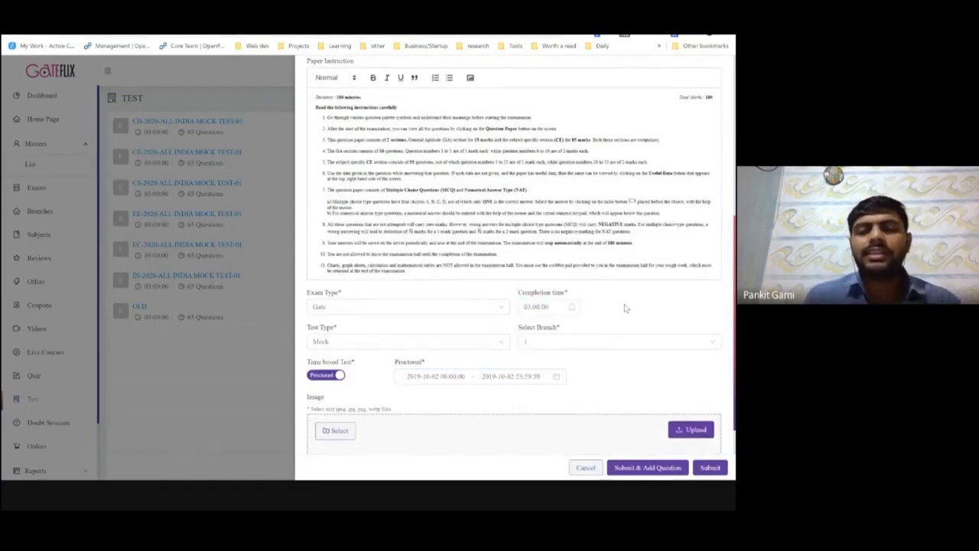
{"action": "scroll", "coordinate": [605, 317], "scroll_direction": "down", "scroll_amount": 1}
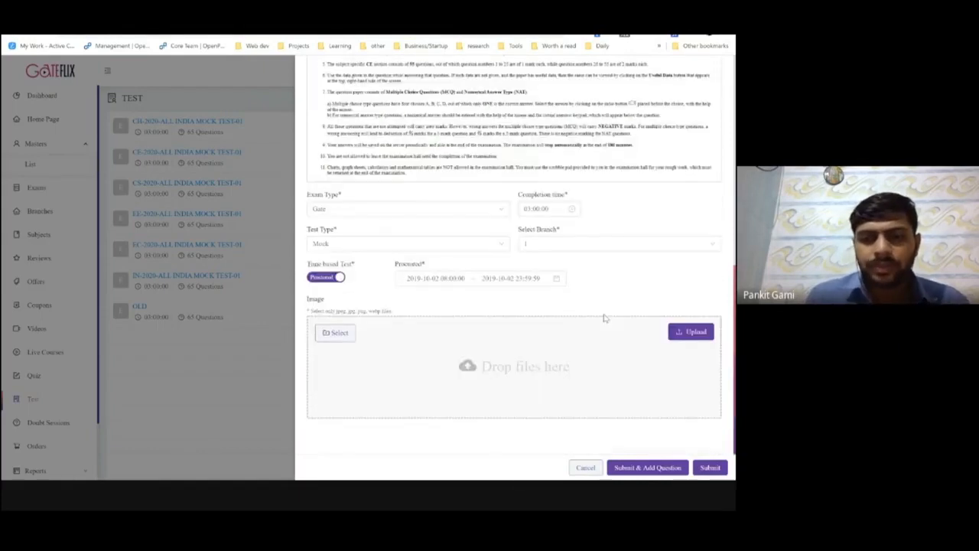
Step: Review the OLD test's general and paper instructions down to the image upload area, and close the edit form
{"action": "scroll", "coordinate": [604, 317], "scroll_direction": "up", "scroll_amount": 4}
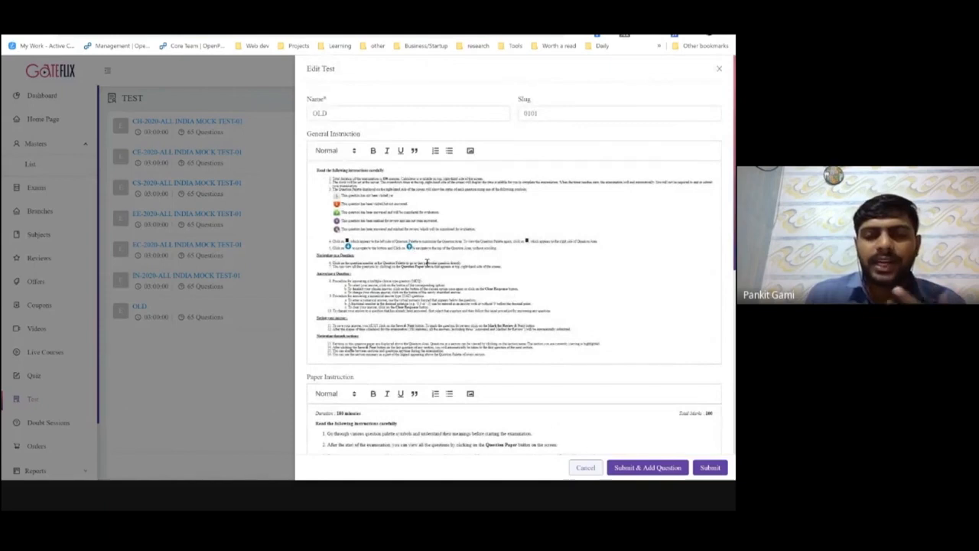
{"action": "scroll", "coordinate": [407, 359], "scroll_direction": "down", "scroll_amount": 2}
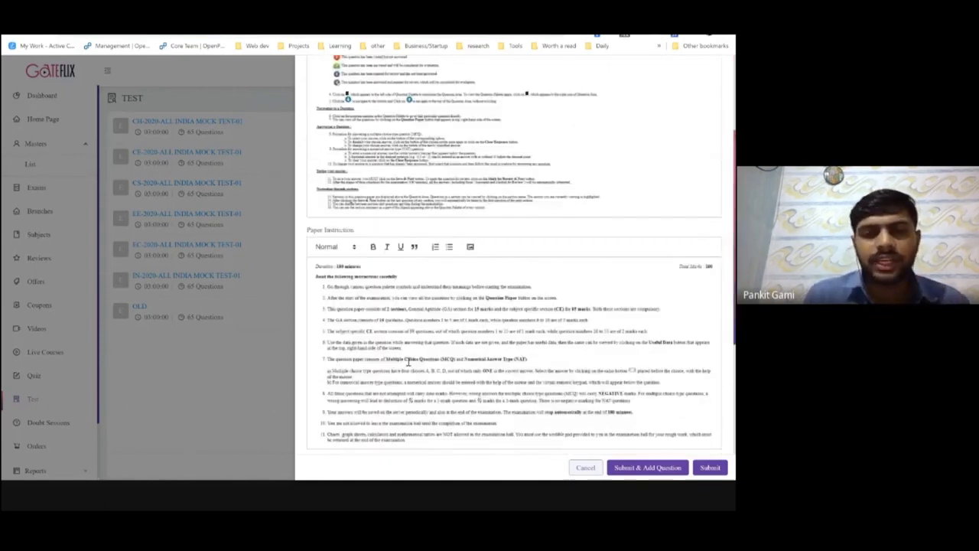
{"action": "scroll", "coordinate": [408, 359], "scroll_direction": "down", "scroll_amount": 4}
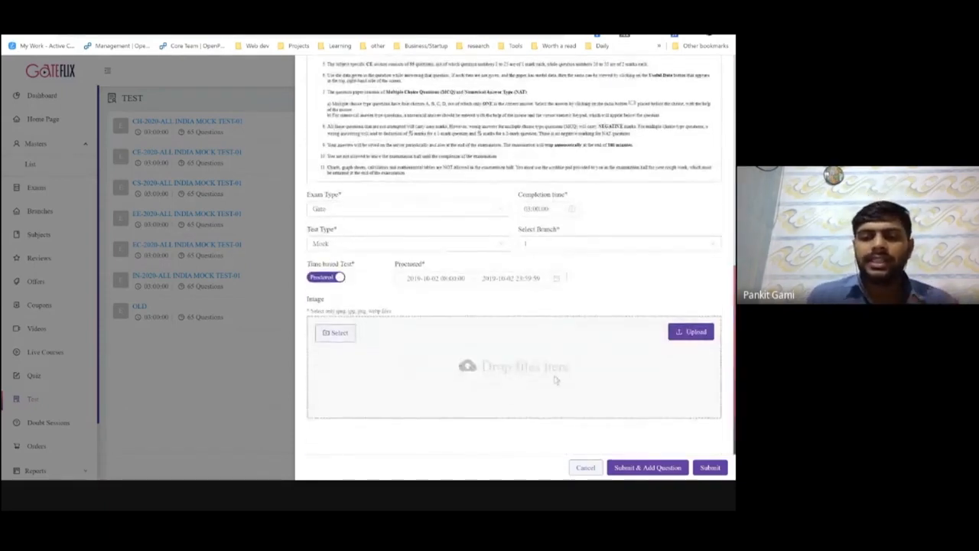
{"action": "left_click", "coordinate": [239, 353]}
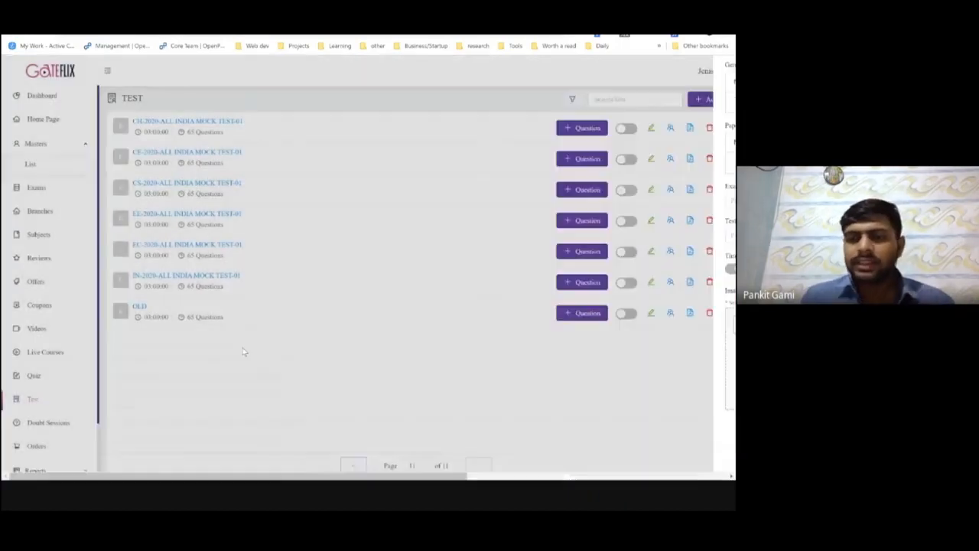
Step: Open the OLD test's question sections and add a new section named "Test Section"
{"action": "left_click", "coordinate": [567, 314]}
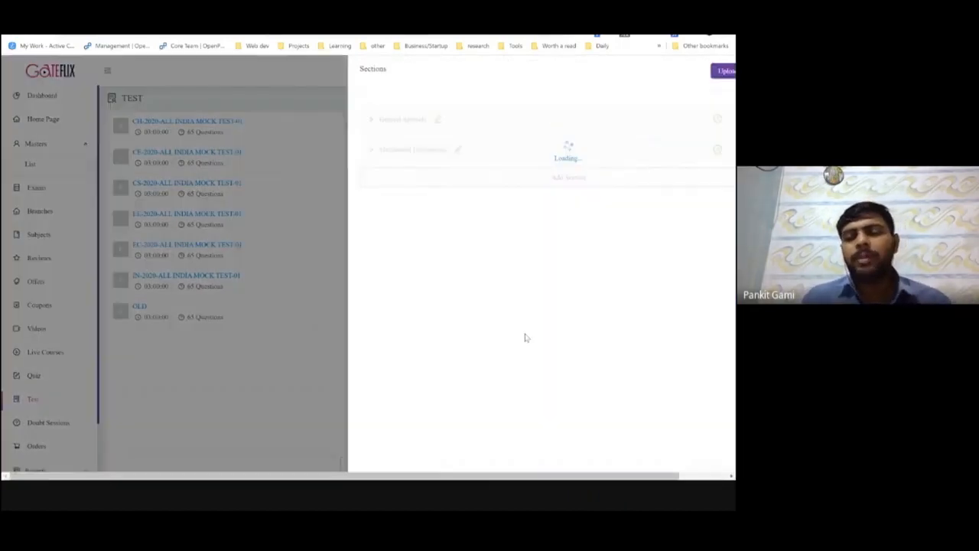
{"action": "left_click", "coordinate": [506, 182]}
{"action": "left_click", "coordinate": [378, 182]}
{"action": "left_click", "coordinate": [428, 182]}
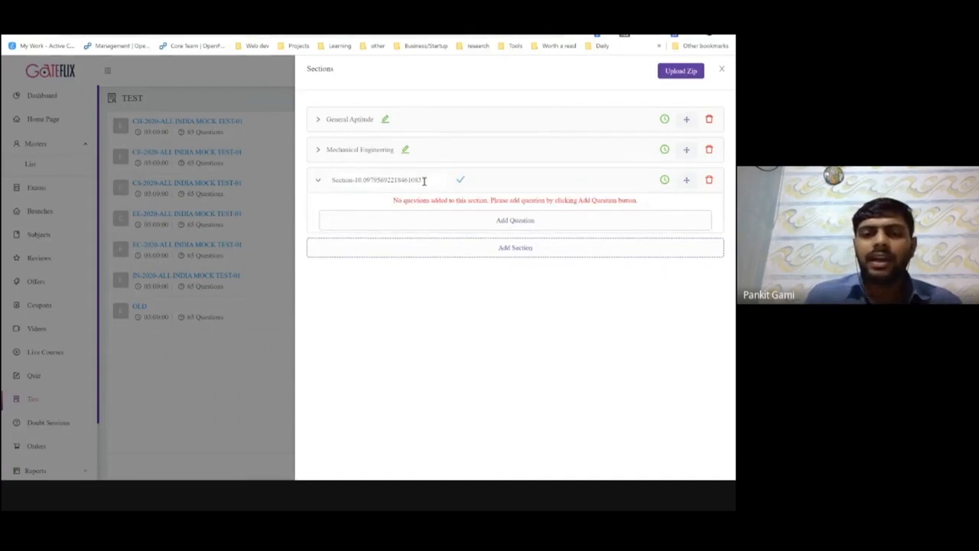
{"action": "key", "text": "ctrl+a"}
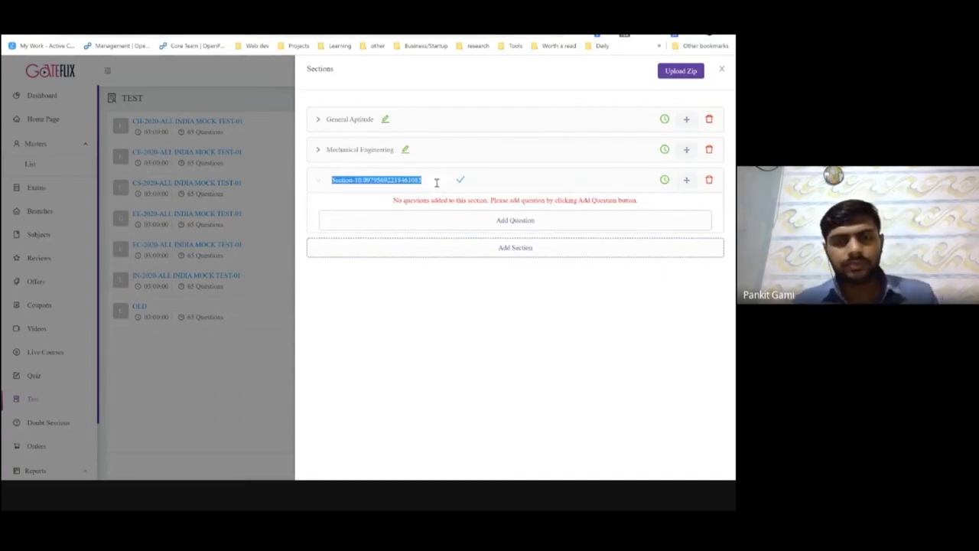
{"action": "type", "text": "Test Sec"}
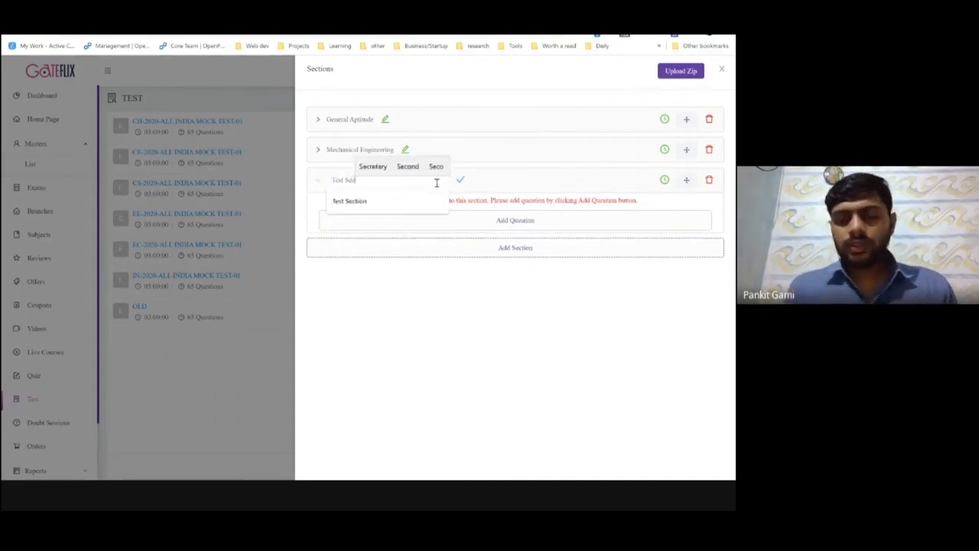
{"action": "left_click", "coordinate": [416, 200]}
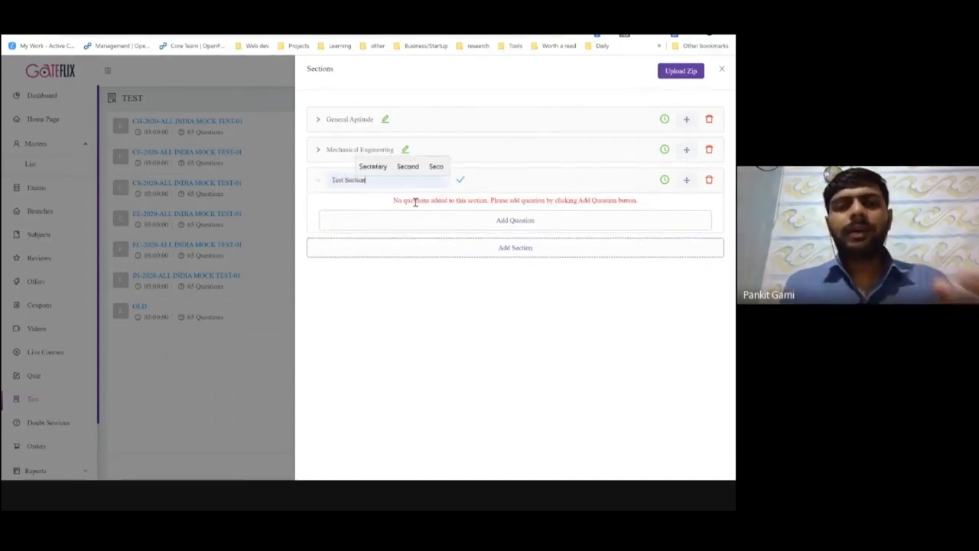
{"action": "left_click", "coordinate": [459, 182]}
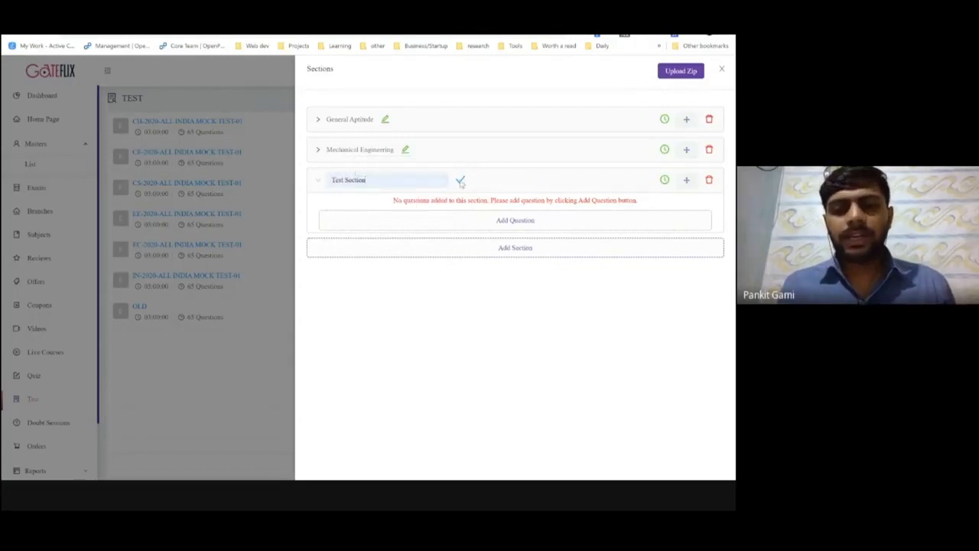
Step: Start a new question "Q 1" in Test Section, view the numeric question type, and set the type back to MCQ
{"action": "left_click", "coordinate": [513, 222]}
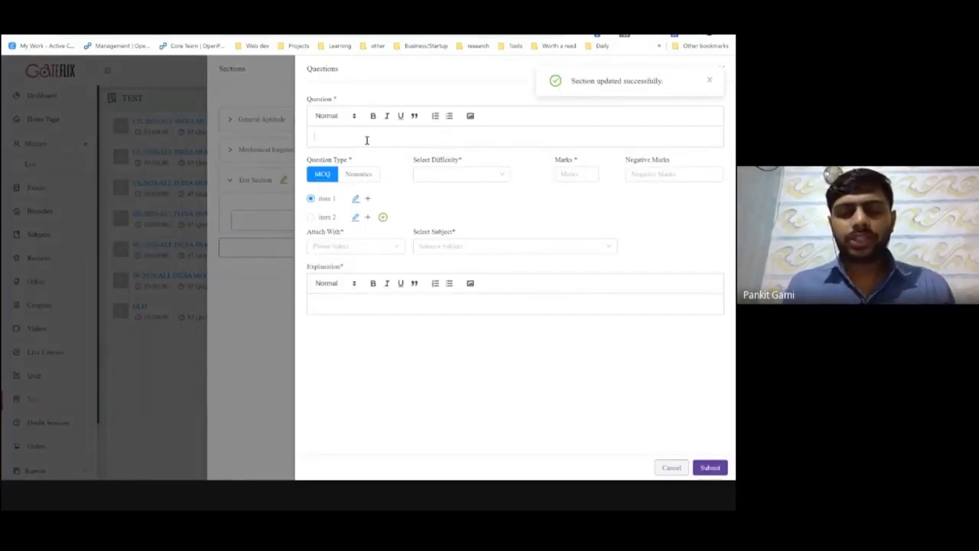
{"action": "type", "text": "Q 1"}
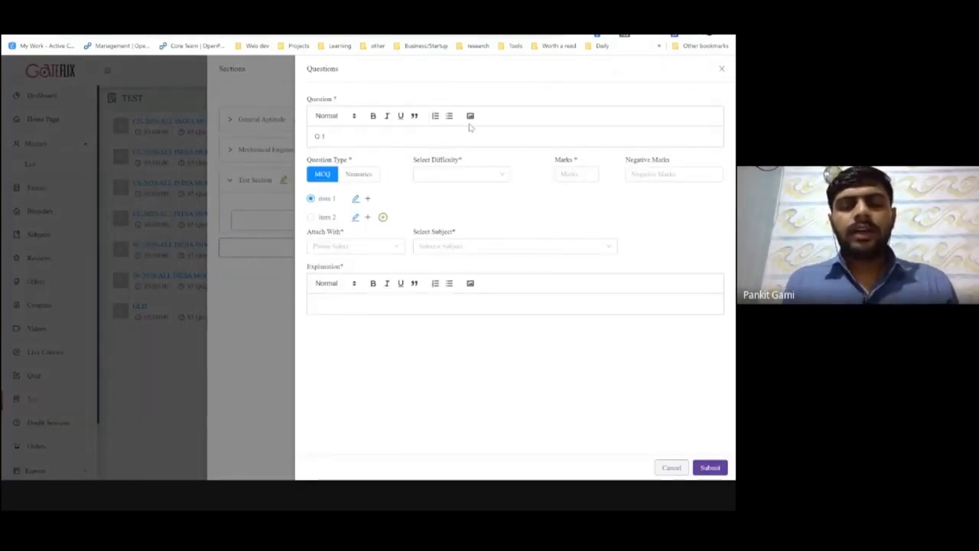
{"action": "left_click", "coordinate": [355, 175]}
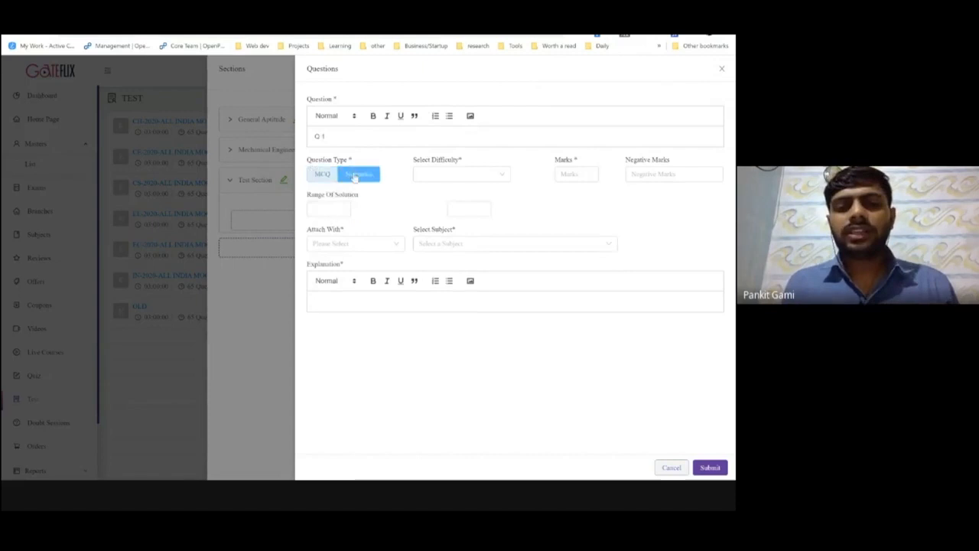
{"action": "left_click", "coordinate": [322, 174]}
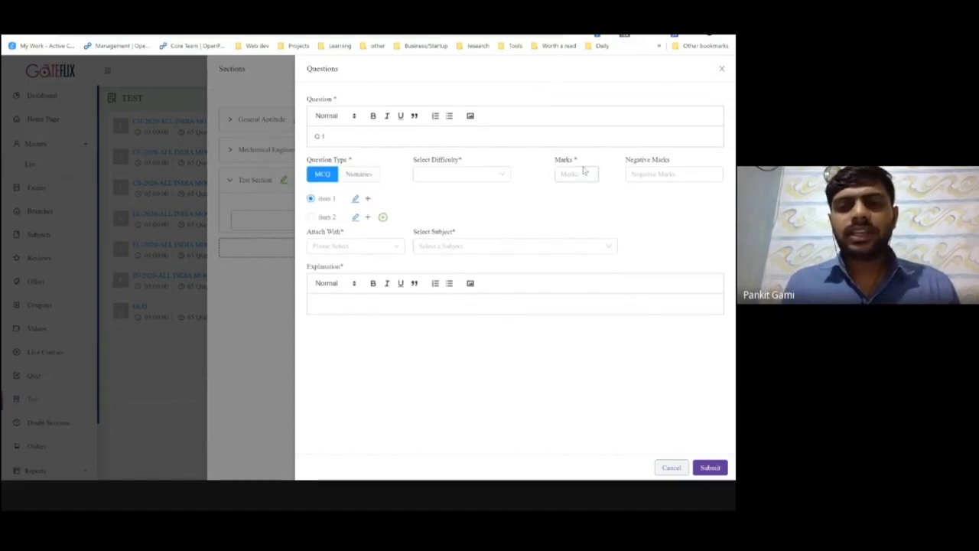
Step: Set the question's difficulty to Easy, its marks to 1 and its negative marks to 0
{"action": "left_click", "coordinate": [489, 174]}
{"action": "left_click", "coordinate": [491, 195]}
{"action": "left_click", "coordinate": [571, 171]}
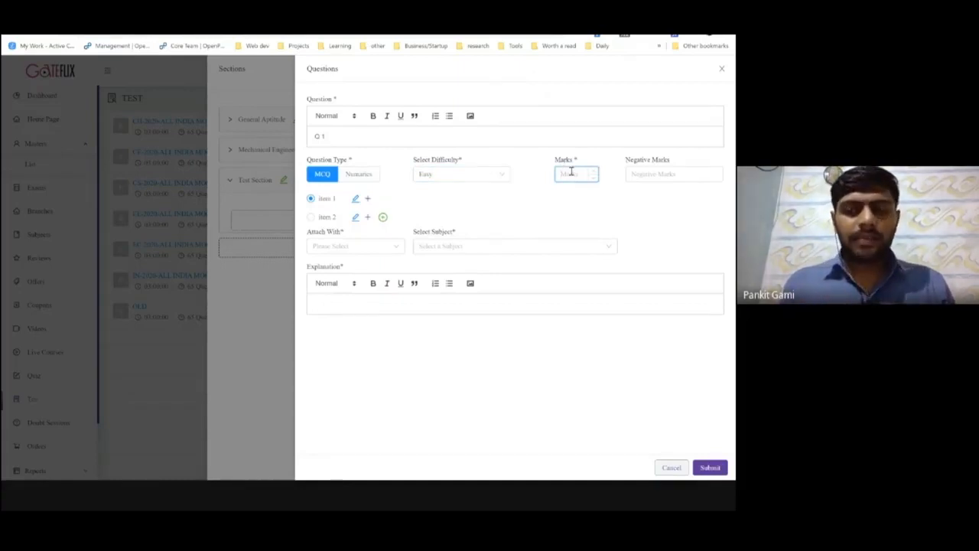
{"action": "type", "text": "1"}
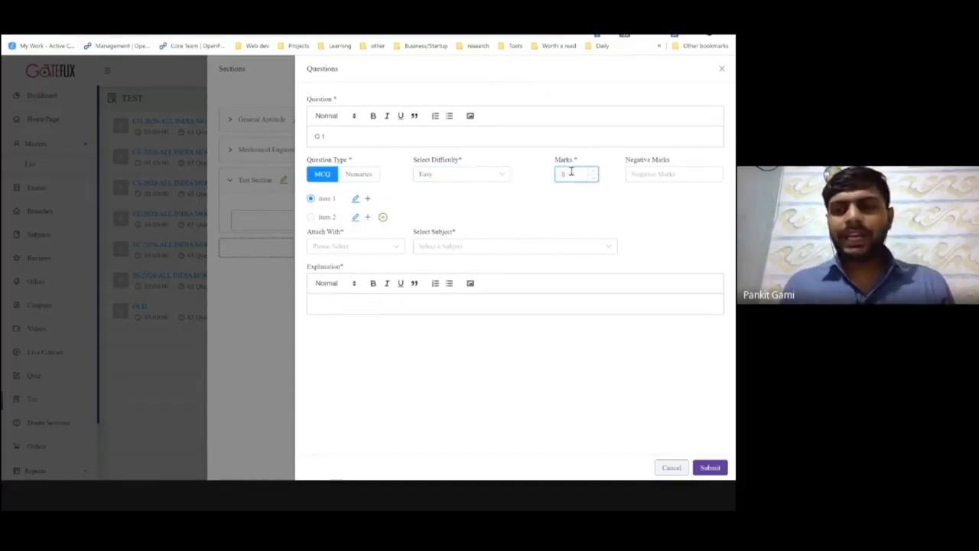
{"action": "key", "text": "Tab"}
{"action": "type", "text": "0"}
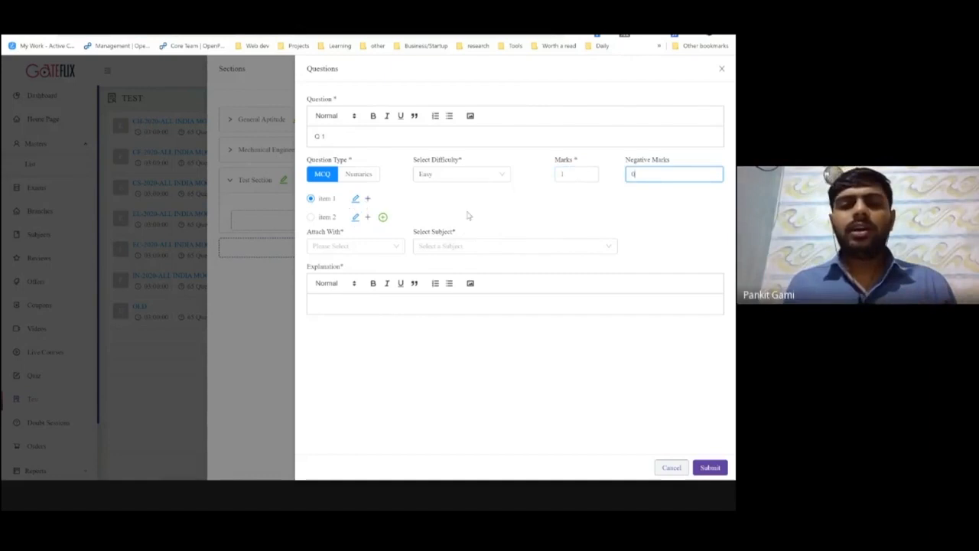
Step: Try out the explanation field with sample text, clear it, and cancel the new question without saving
{"action": "left_click", "coordinate": [383, 303]}
{"action": "type", "text": "as"}
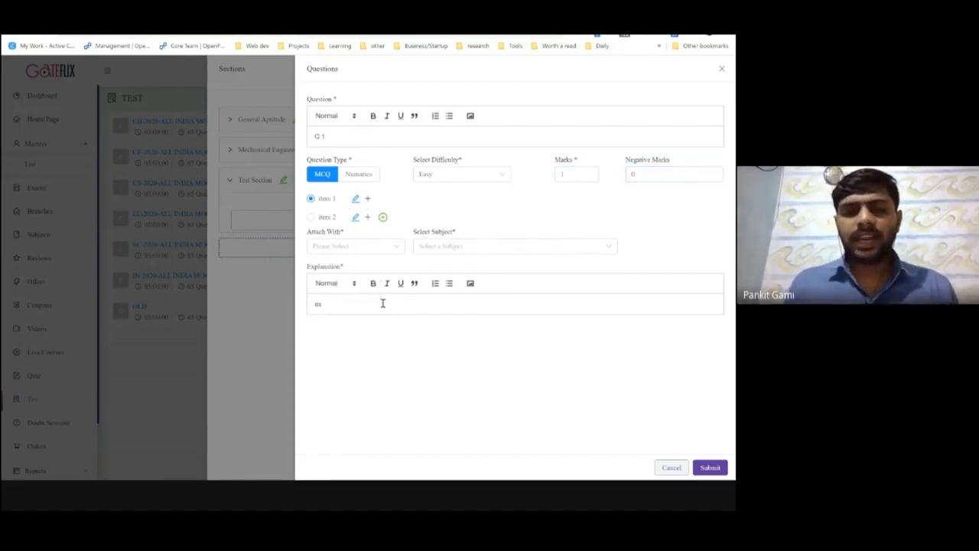
{"action": "key", "text": "BackSpace"}
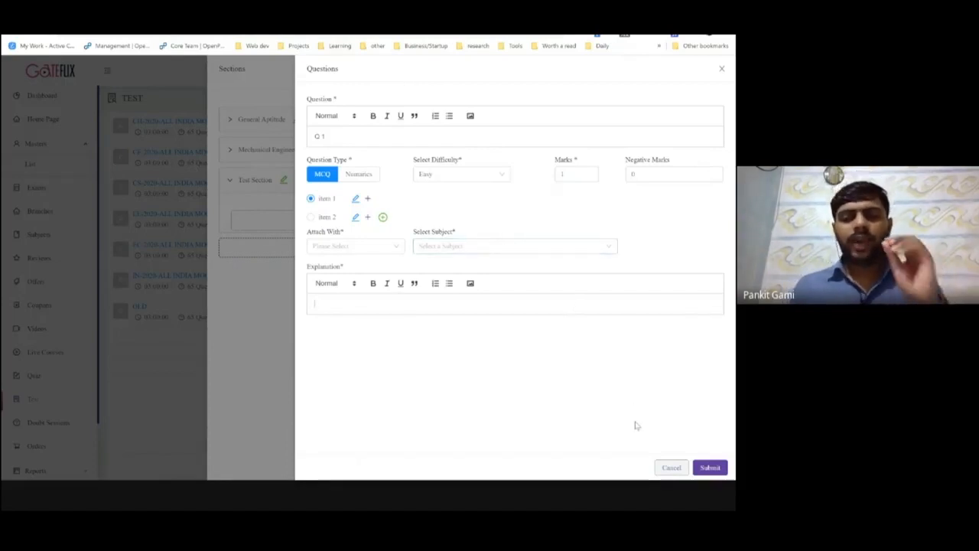
{"action": "left_click", "coordinate": [670, 467]}
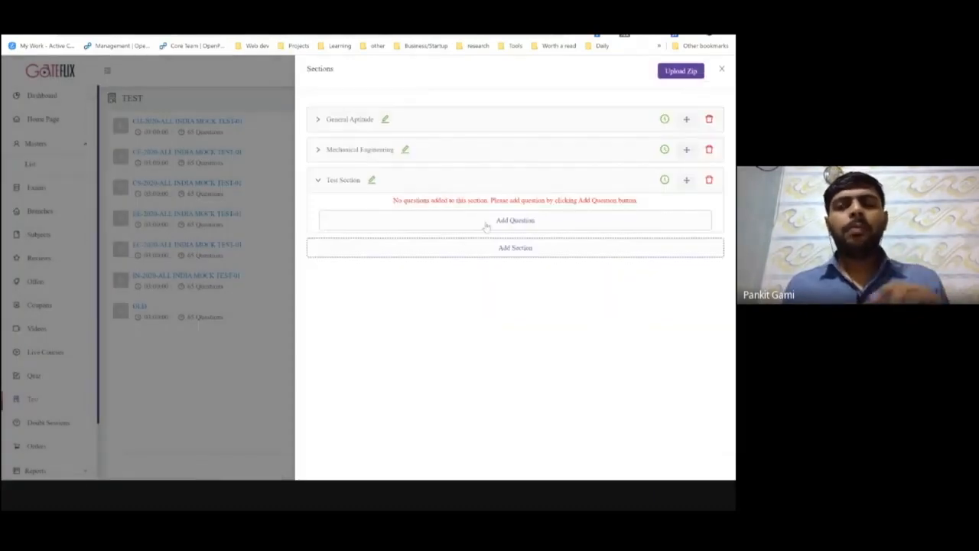
Step: Start a zip upload for the test's sections, switch to the desktop and open the testing folder in File Explorer
{"action": "left_click", "coordinate": [679, 70]}
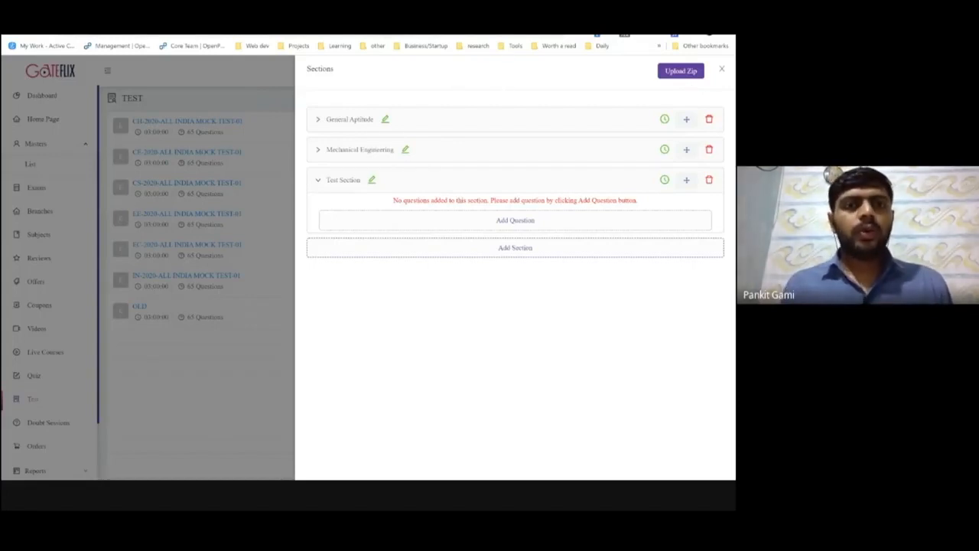
{"action": "key", "text": "alt+Tab"}
{"action": "key", "text": "alt+Tab"}
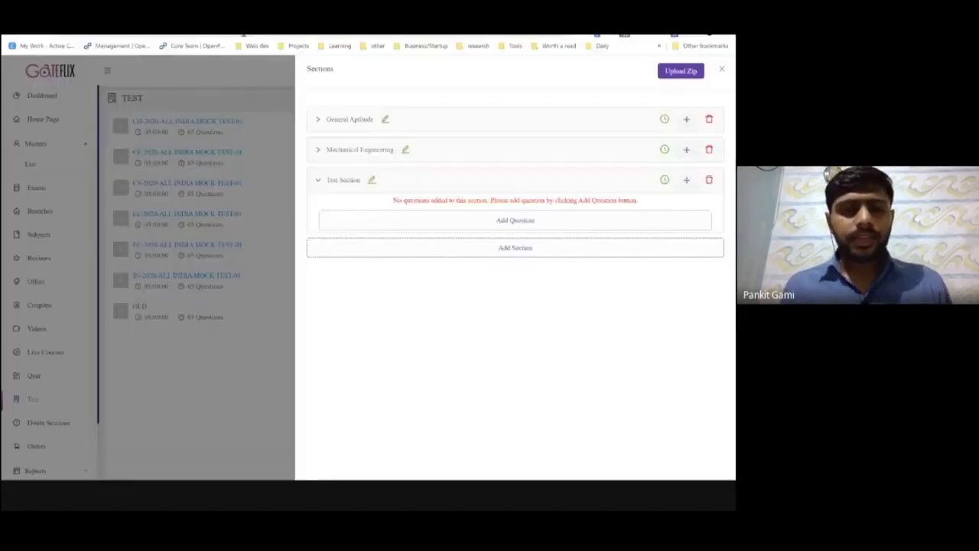
{"action": "key", "text": "super+d"}
{"action": "double_click", "coordinate": [238, 115]}
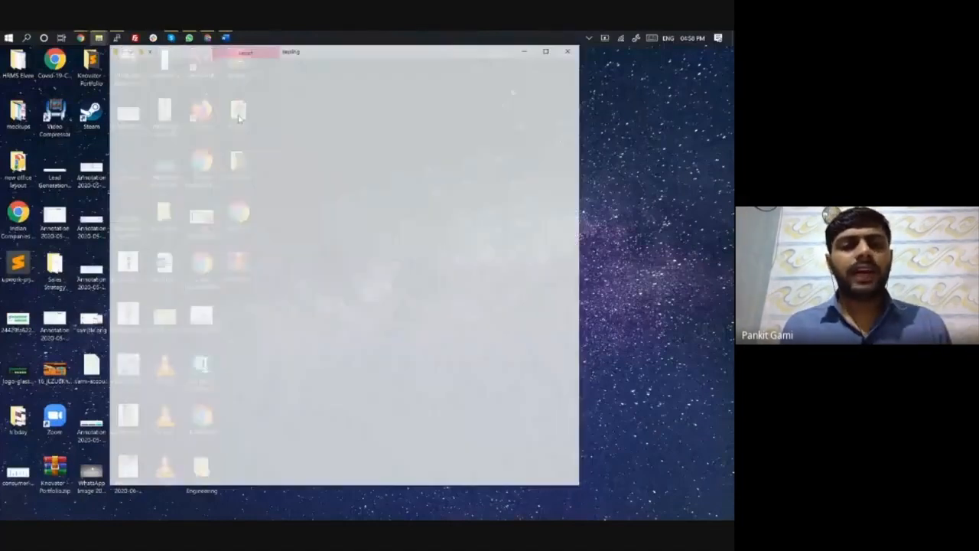
{"action": "left_click", "coordinate": [225, 169]}
{"action": "left_click", "coordinate": [230, 158], "text": "ctrl"}
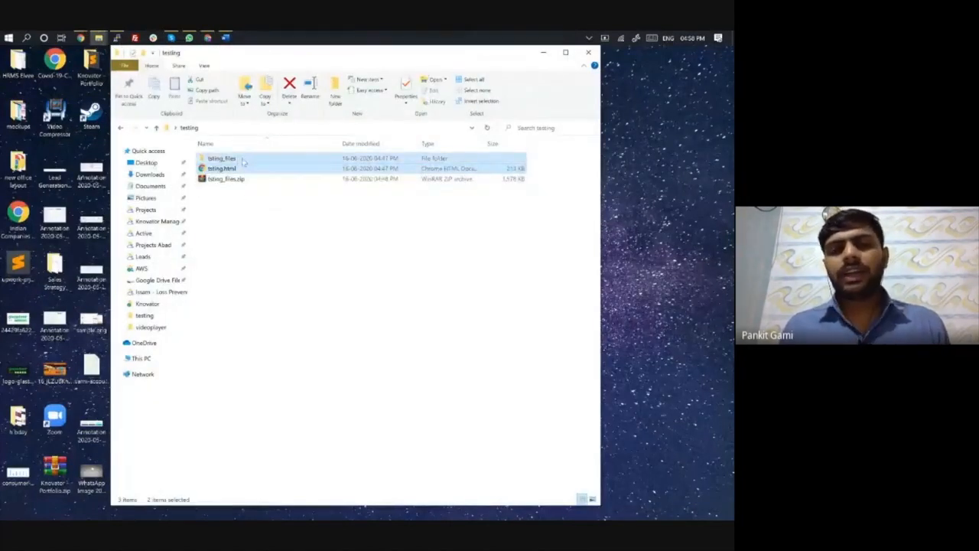
{"action": "right_click", "coordinate": [246, 161]}
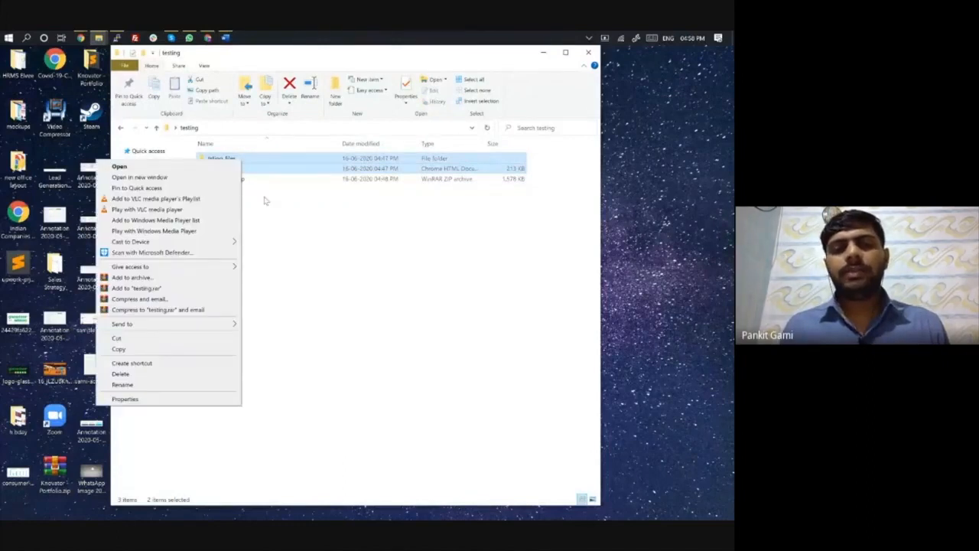
{"action": "left_click", "coordinate": [252, 170]}
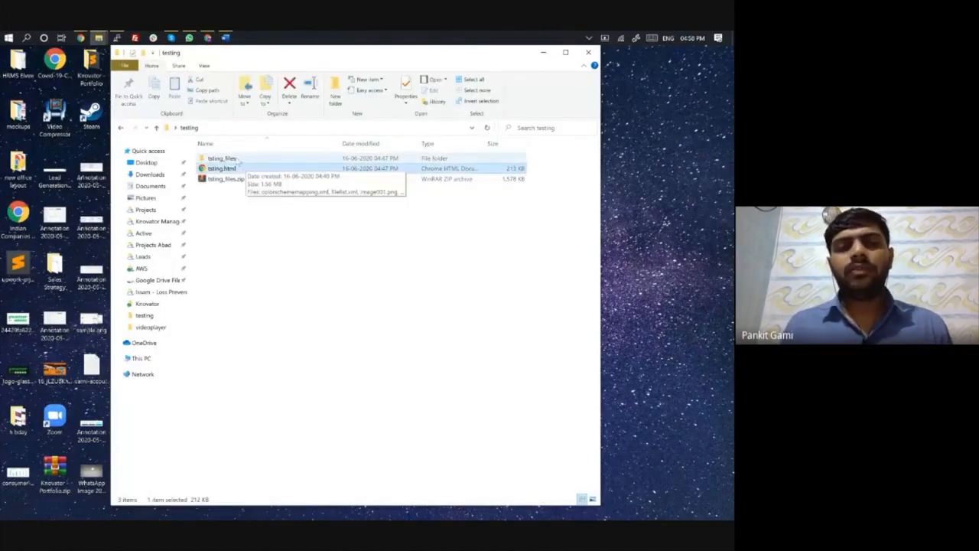
{"action": "left_click", "coordinate": [239, 160]}
Step: Compress tsting.html together with the tsting_files folder into a new zip archive
{"action": "left_click", "coordinate": [241, 171]}
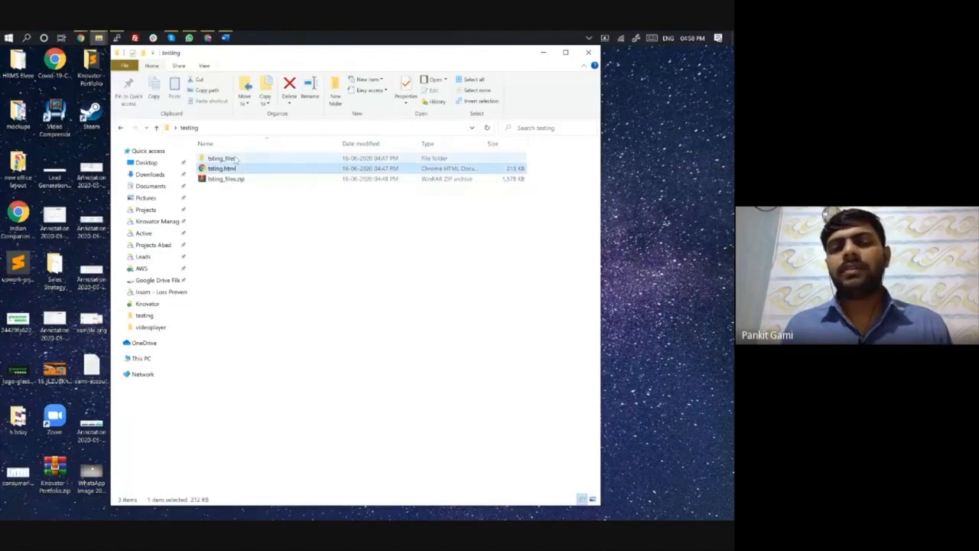
{"action": "left_click", "coordinate": [237, 158], "text": "ctrl"}
{"action": "right_click", "coordinate": [237, 158]}
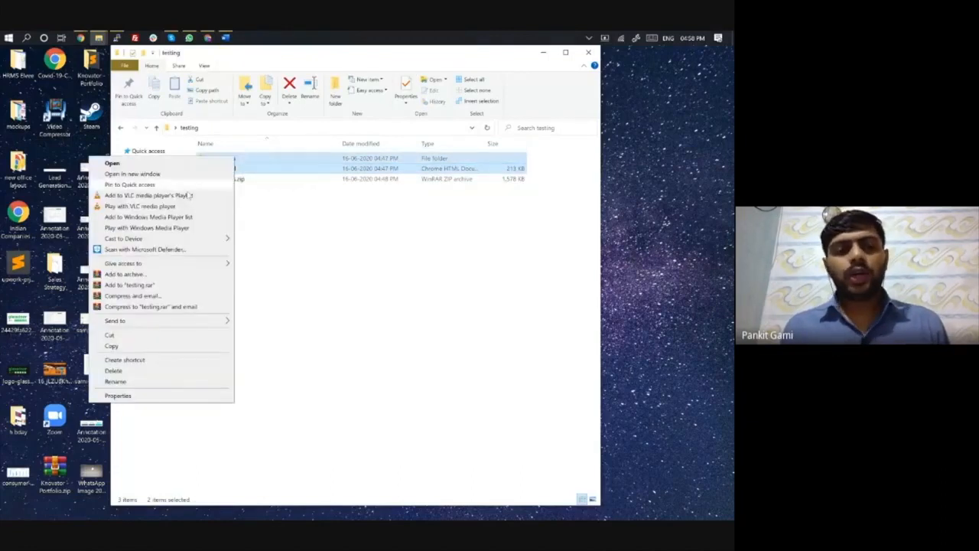
{"action": "mouse_move", "coordinate": [206, 320]}
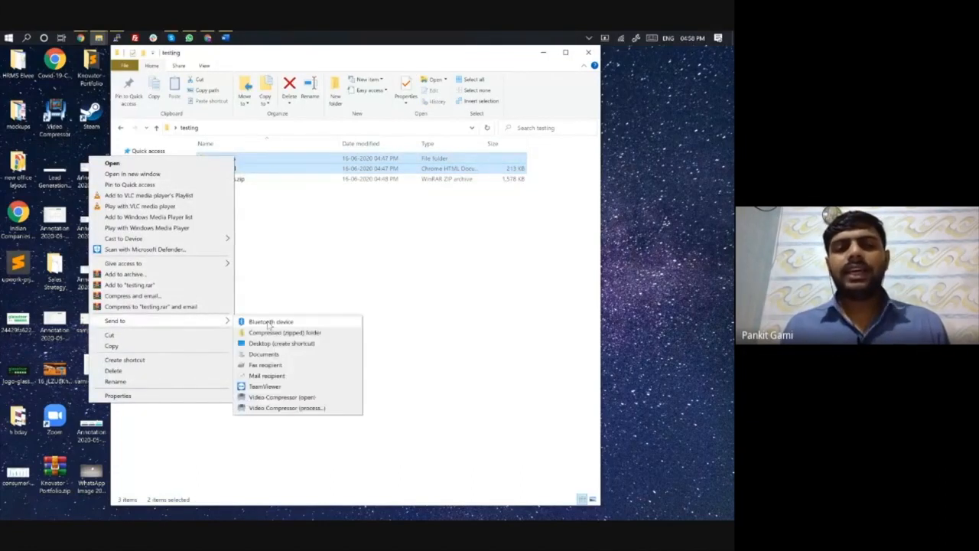
{"action": "left_click", "coordinate": [278, 332]}
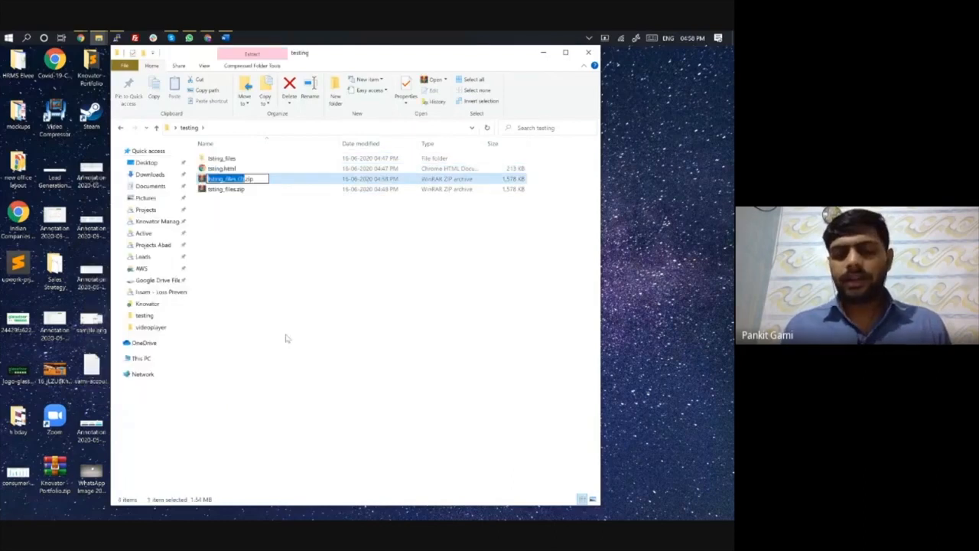
Step: Rename the new archive to tsting_files_final.zip and upload it to the OLD test's sections in the admin area
{"action": "key", "text": "Right"}
{"action": "key", "text": "BackSpace"}
{"action": "key", "text": "BackSpace"}
{"action": "key", "text": "BackSpace"}
{"action": "key", "text": "BackSpace"}
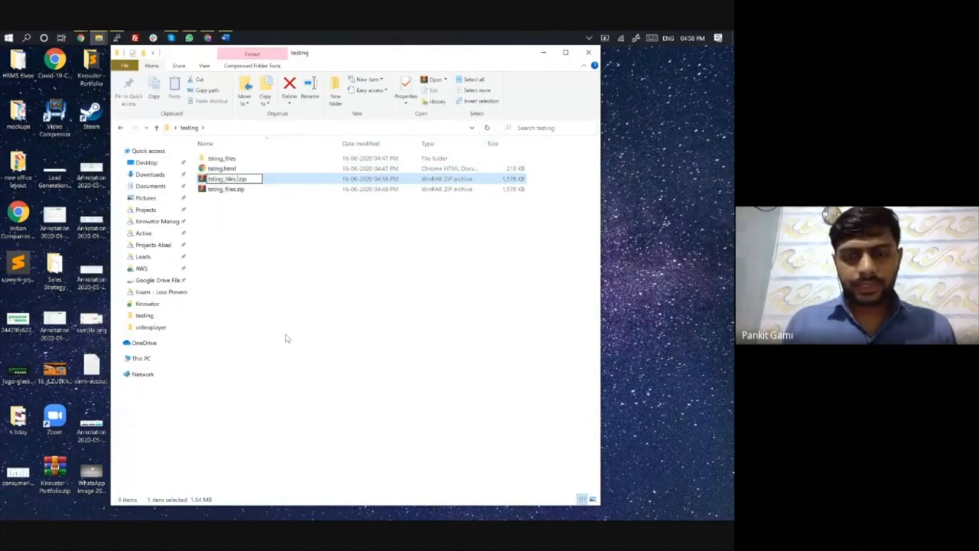
{"action": "type", "text": "_"}
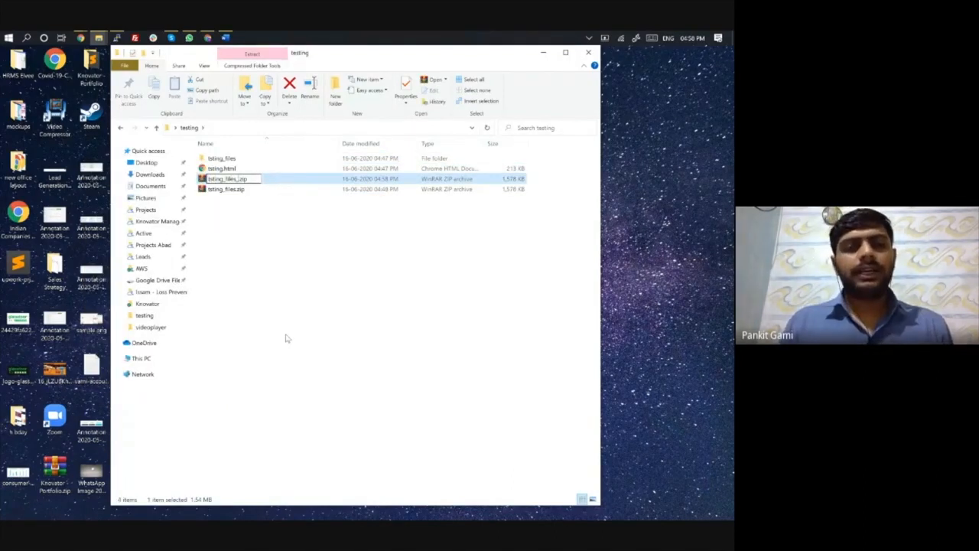
{"action": "type", "text": "final"}
{"action": "key", "text": "Return"}
{"action": "key", "text": "alt+Tab"}
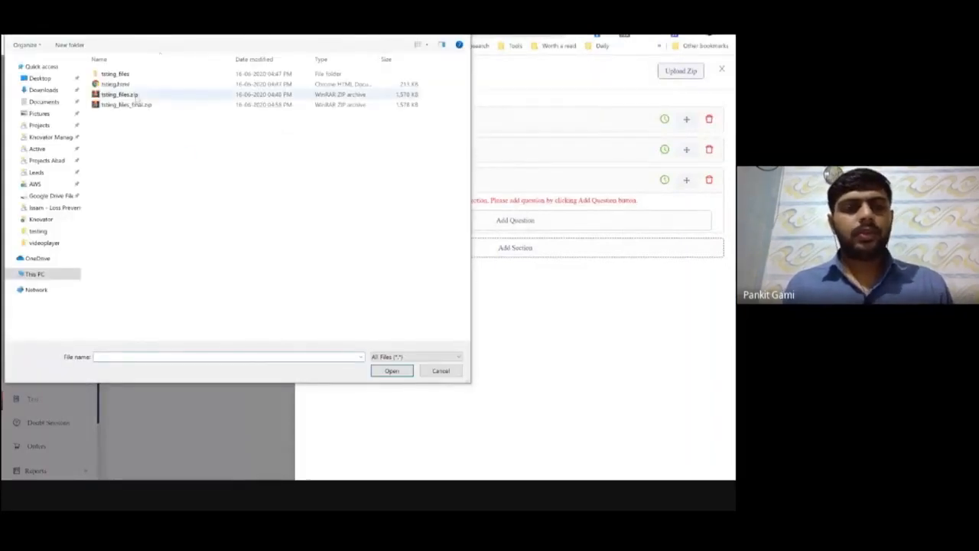
{"action": "double_click", "coordinate": [135, 108]}
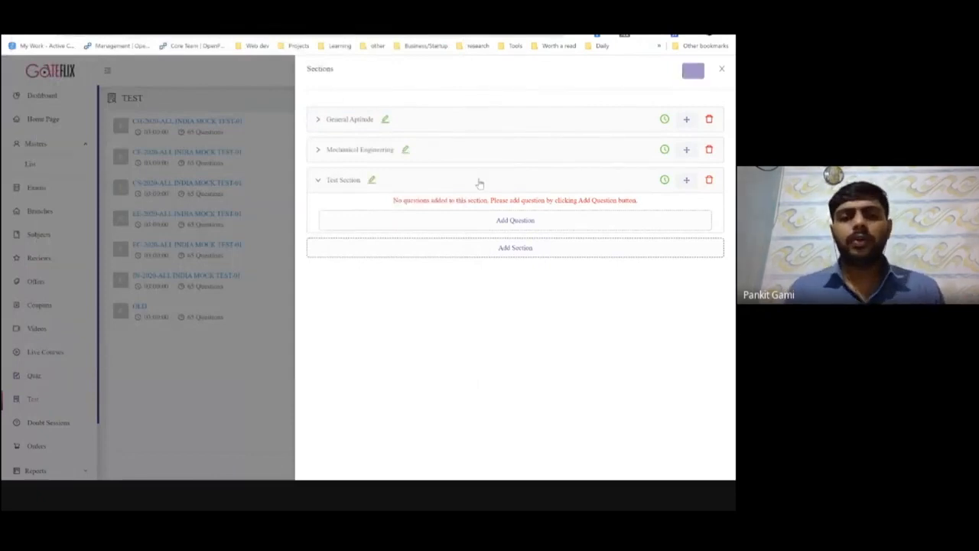
Step: Switch to the testing folder in File Explorer and open tsting.html in Word
{"action": "key", "text": "alt+Tab"}
{"action": "key", "text": "alt+Tab"}
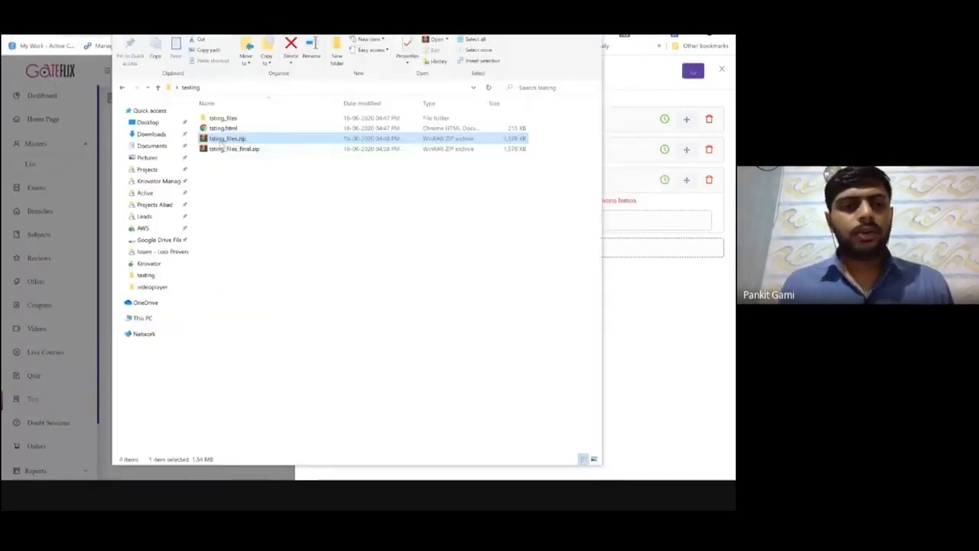
{"action": "right_click", "coordinate": [221, 141]}
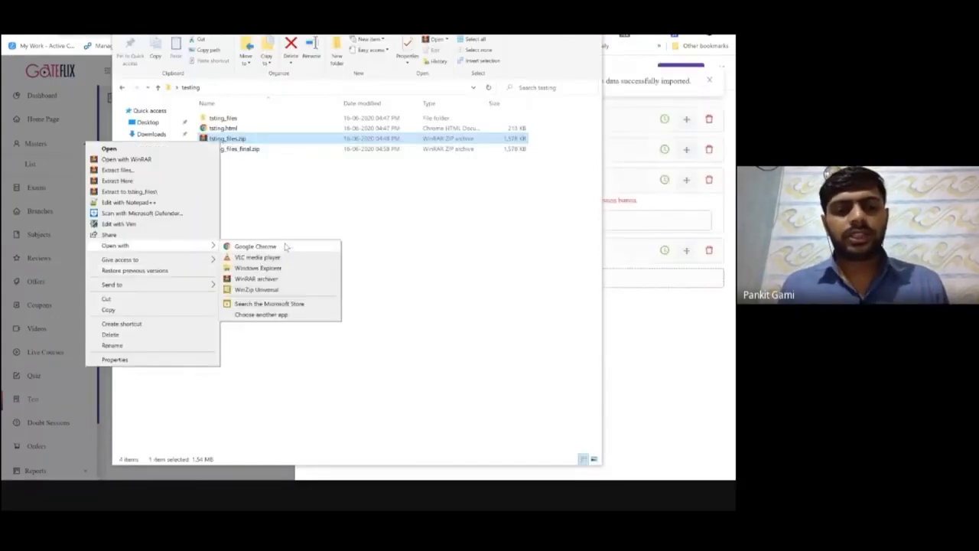
{"action": "key", "text": "Escape"}
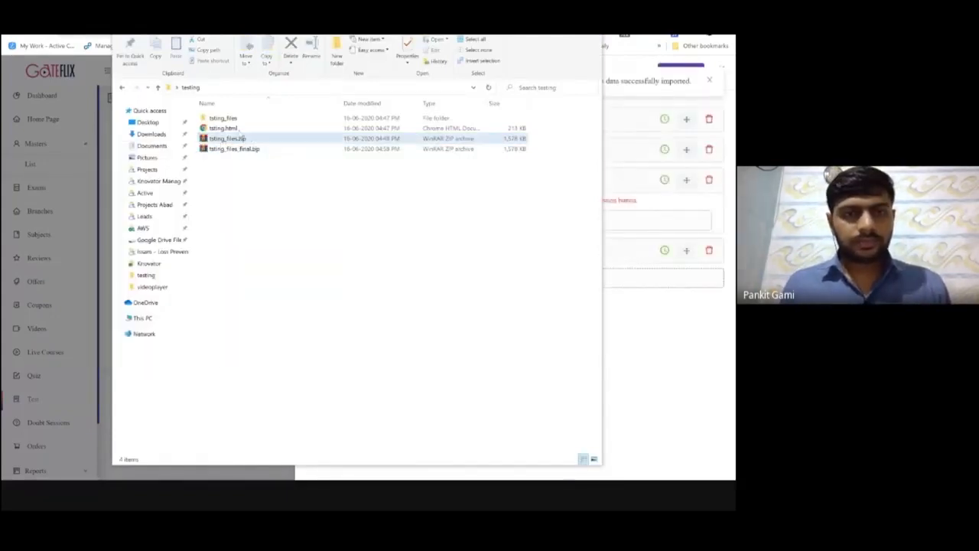
{"action": "left_click", "coordinate": [230, 128]}
{"action": "right_click", "coordinate": [233, 129]}
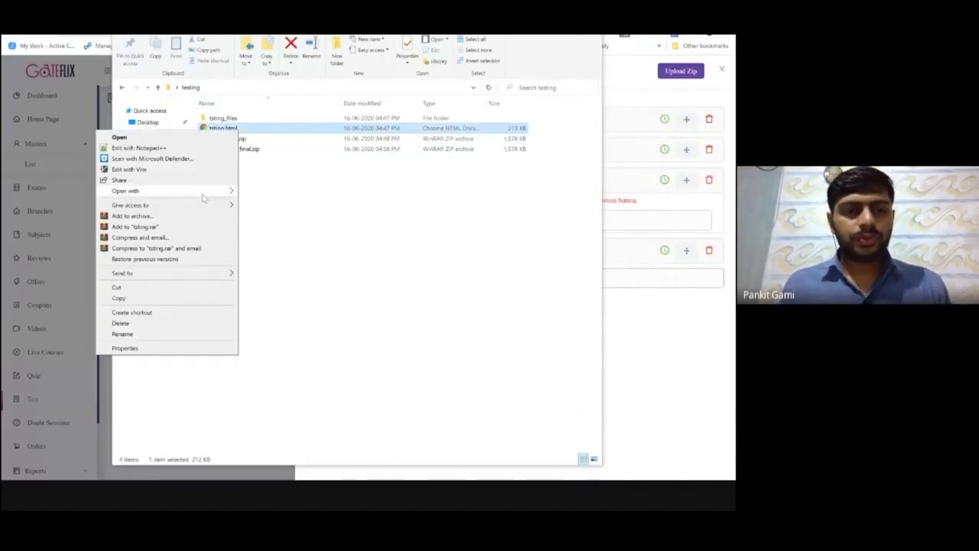
{"action": "mouse_move", "coordinate": [230, 190]}
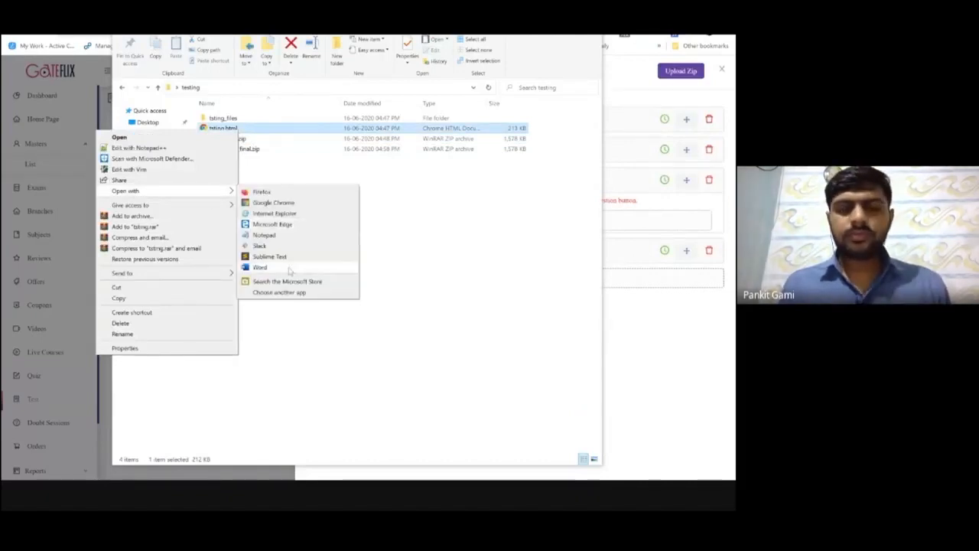
{"action": "left_click", "coordinate": [287, 267]}
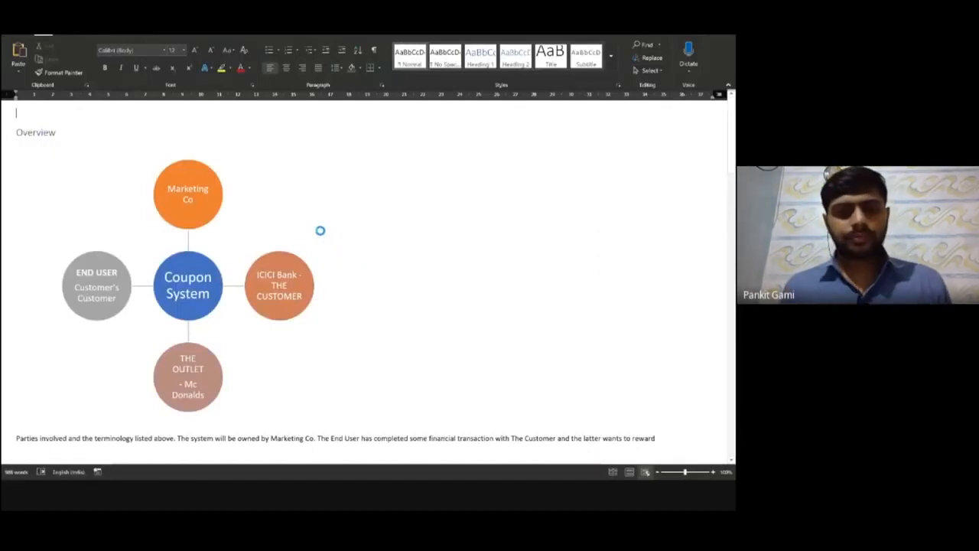
Step: Return to the admin area's Sections list and rename the imported tsting_files_final section as Test Section Final
{"action": "key", "text": "alt+Tab"}
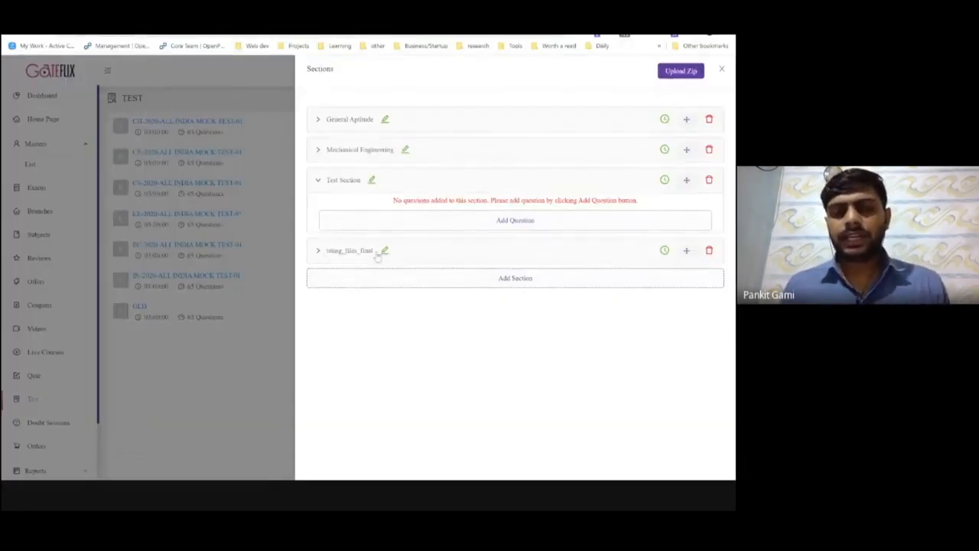
{"action": "left_click", "coordinate": [385, 251]}
{"action": "double_click", "coordinate": [398, 253]}
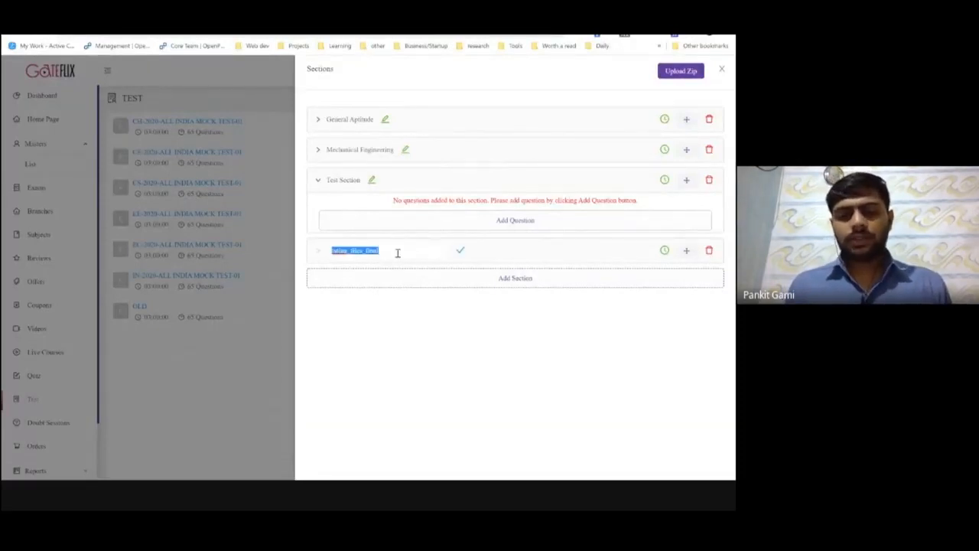
{"action": "type", "text": "Tes"}
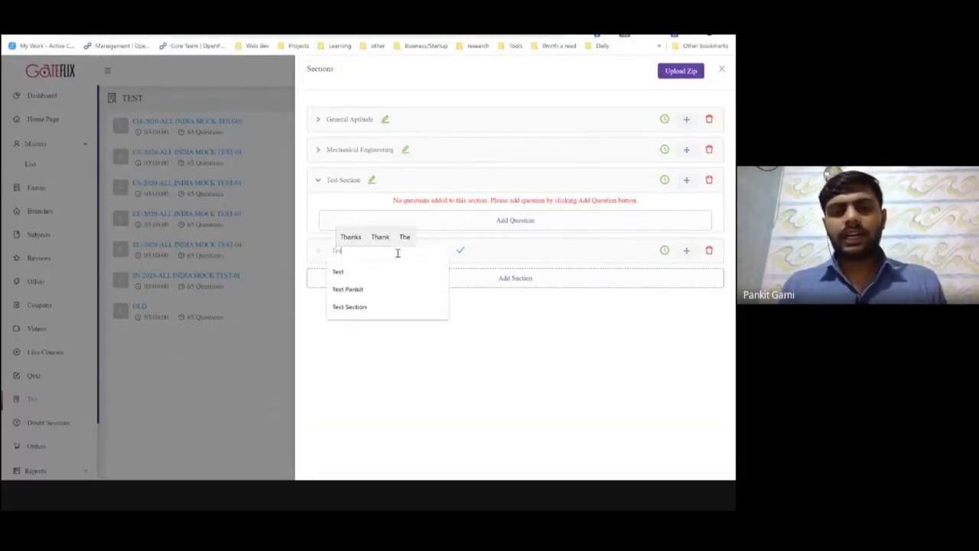
{"action": "type", "text": "t Section Final"}
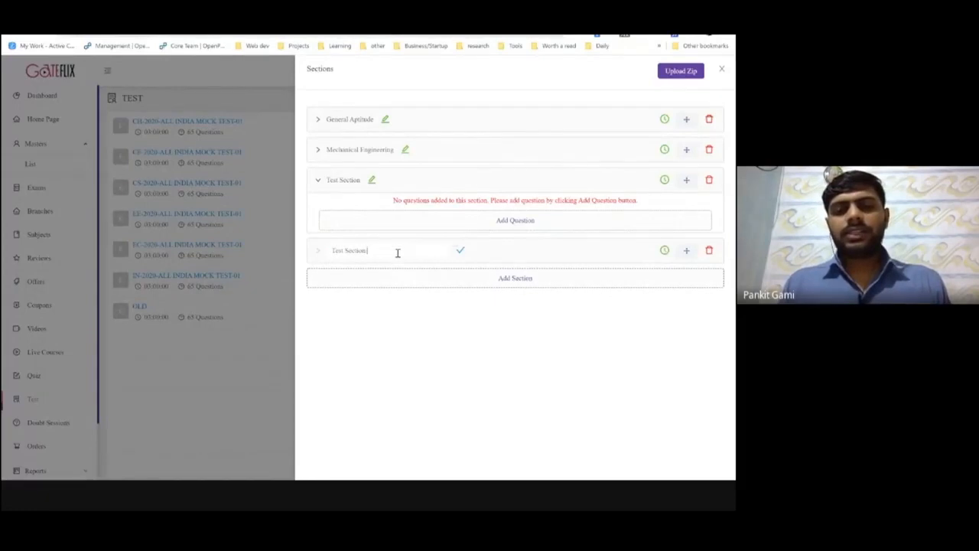
{"action": "left_click", "coordinate": [462, 251]}
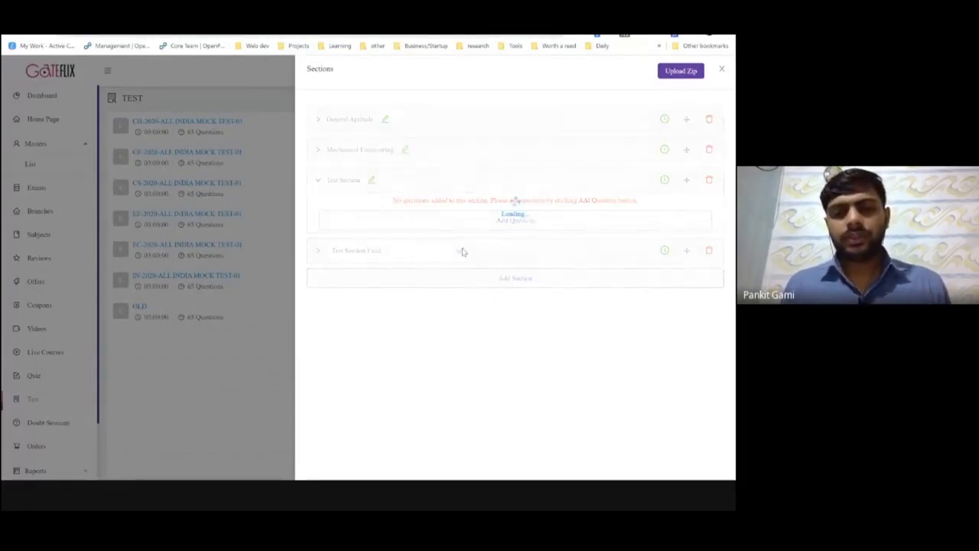
Step: Expand the Test Section Final section and look through its imported questions
{"action": "left_click", "coordinate": [319, 252]}
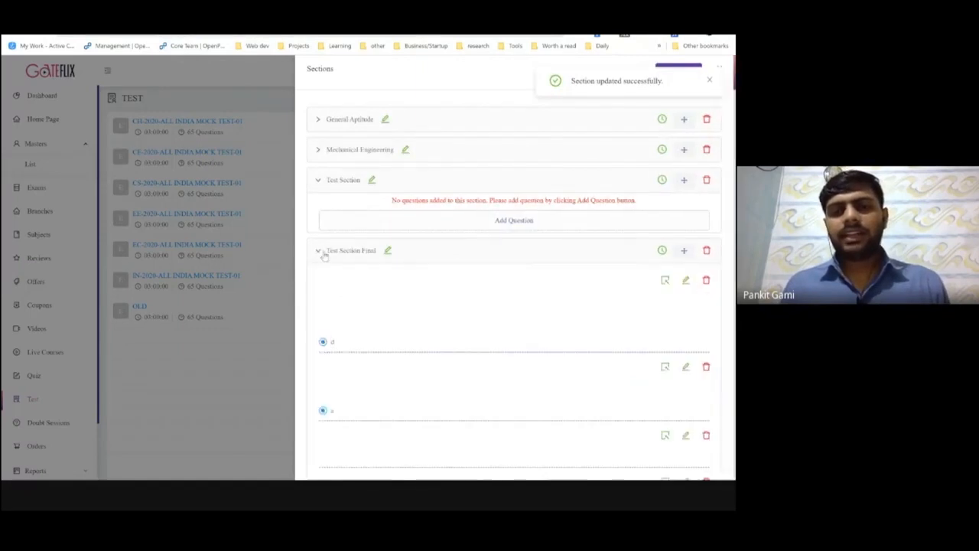
{"action": "scroll", "coordinate": [518, 327], "scroll_direction": "down", "scroll_amount": 4}
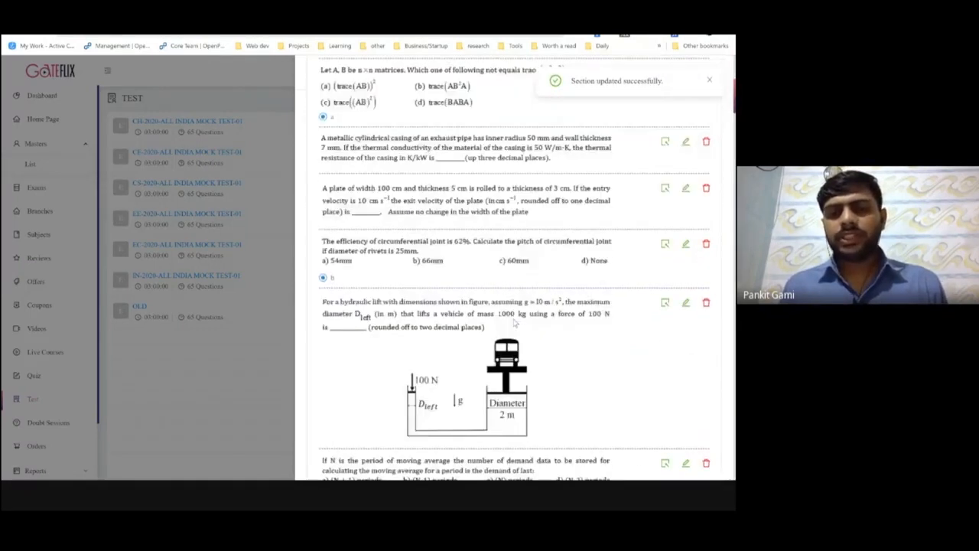
{"action": "scroll", "coordinate": [447, 255], "scroll_direction": "up", "scroll_amount": 3}
Step: Switch to the Word document and examine how Q.11 lays out its question, options, marking factors, solution and answer
{"action": "key", "text": "alt+Tab"}
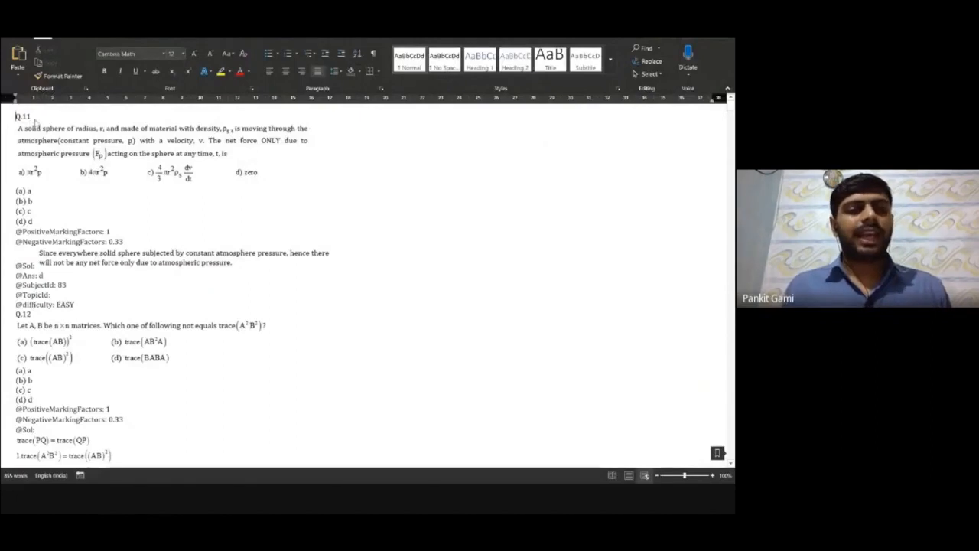
{"action": "left_click", "coordinate": [38, 140]}
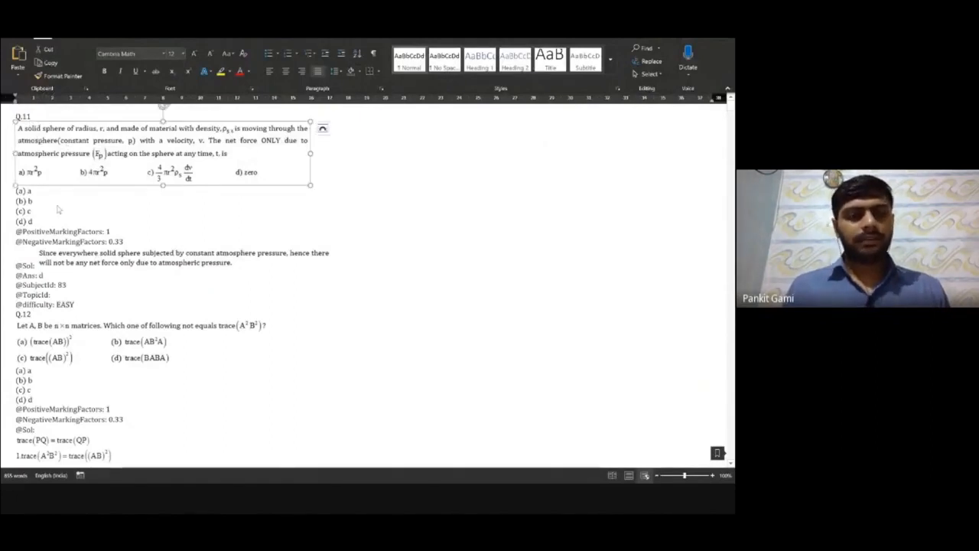
{"action": "left_click_drag", "start_coordinate": [48, 227], "coordinate": [15, 189]}
{"action": "left_click_drag", "start_coordinate": [17, 231], "coordinate": [130, 242]}
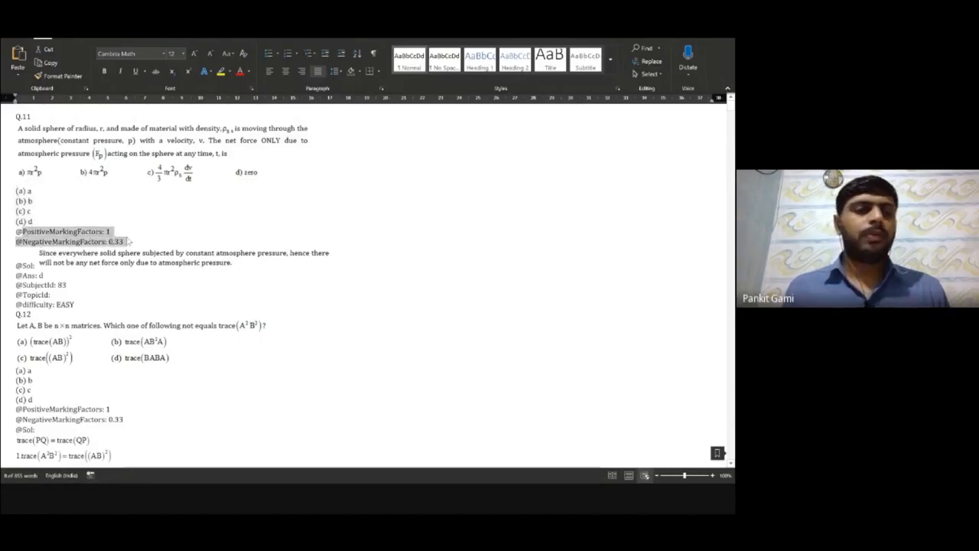
{"action": "left_click", "coordinate": [29, 274]}
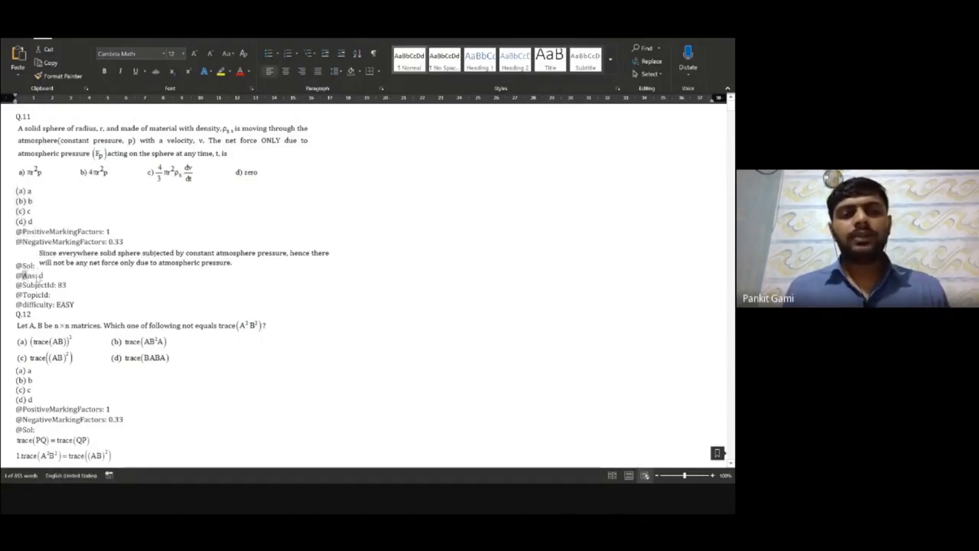
{"action": "left_click_drag", "start_coordinate": [44, 275], "coordinate": [16, 126]}
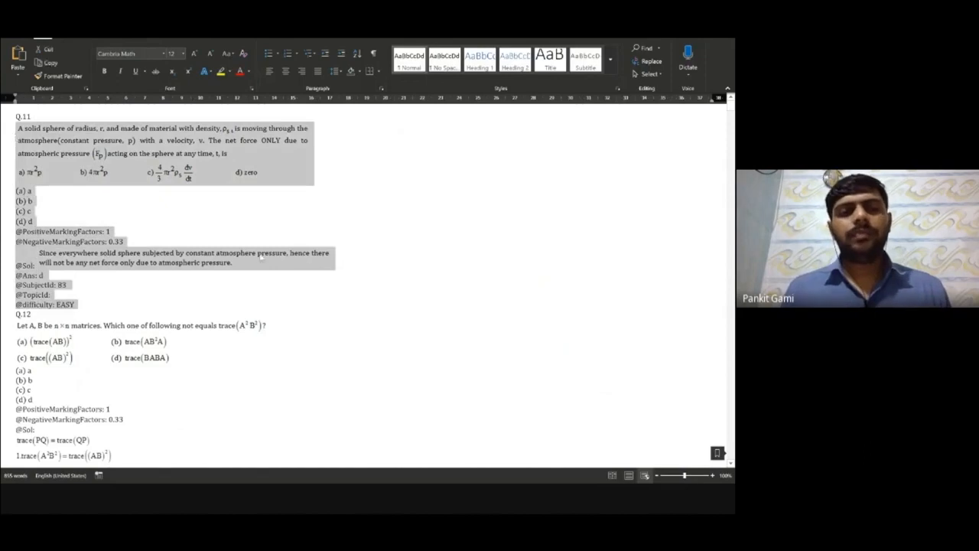
Step: Open the first question of Test Section Final for editing and compare its text and options with Q.11 in Word
{"action": "key", "text": "alt+Tab"}
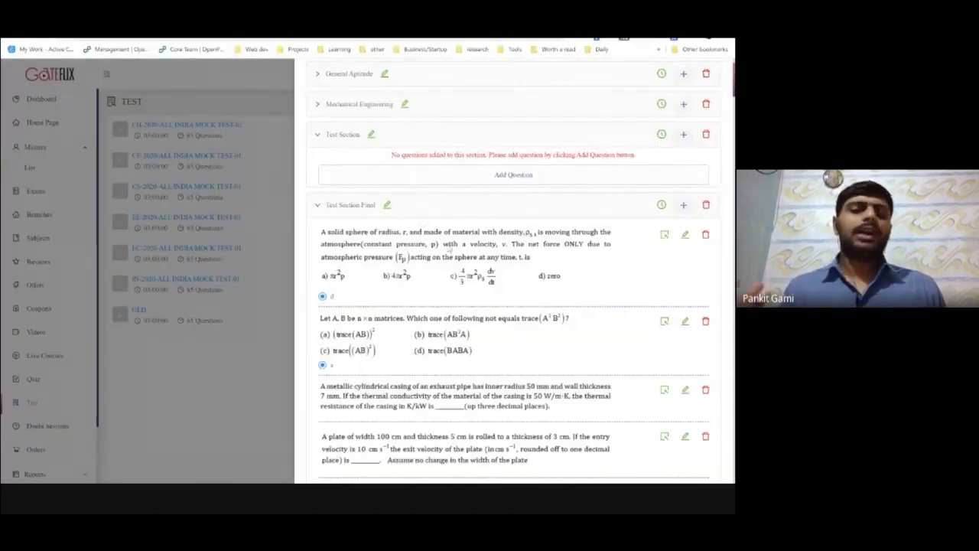
{"action": "left_click", "coordinate": [686, 237]}
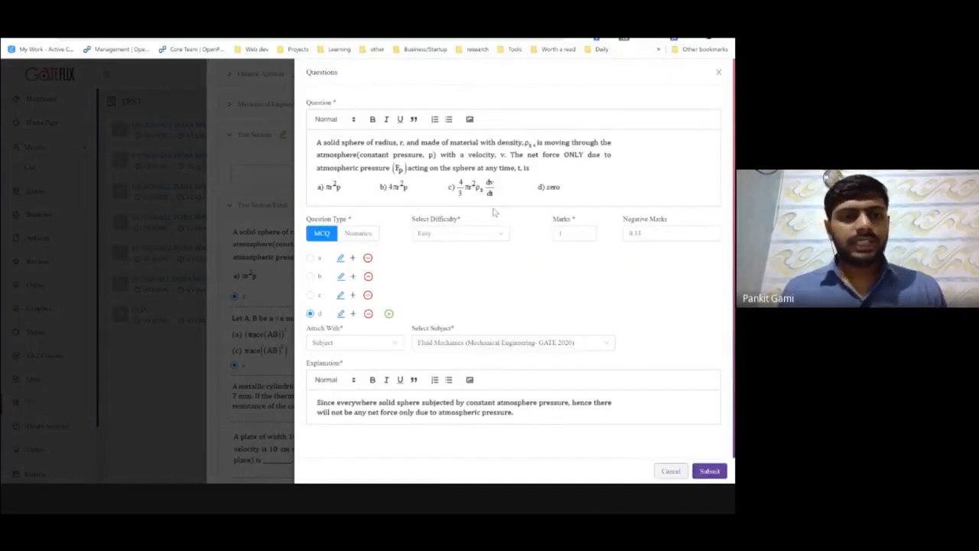
{"action": "key", "text": "alt+Tab"}
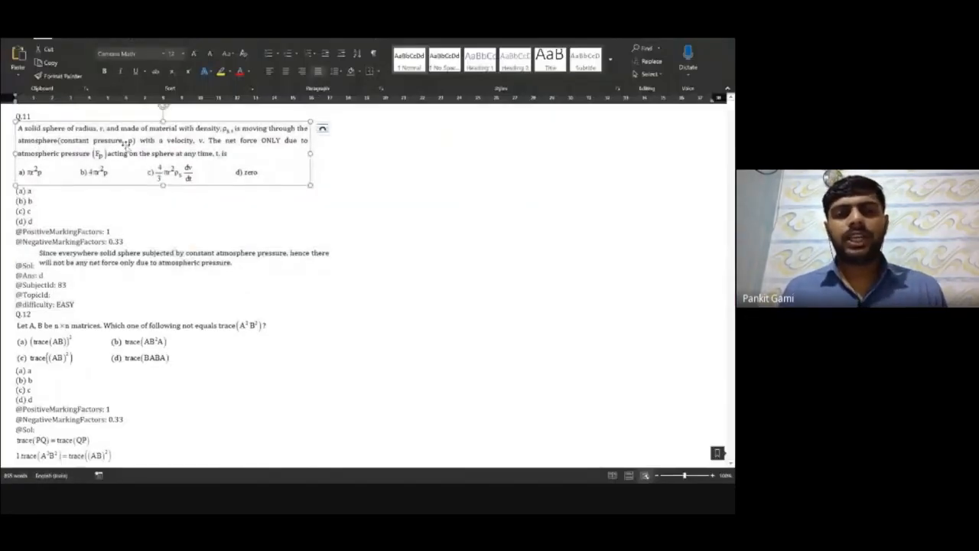
{"action": "key", "text": "alt+Tab"}
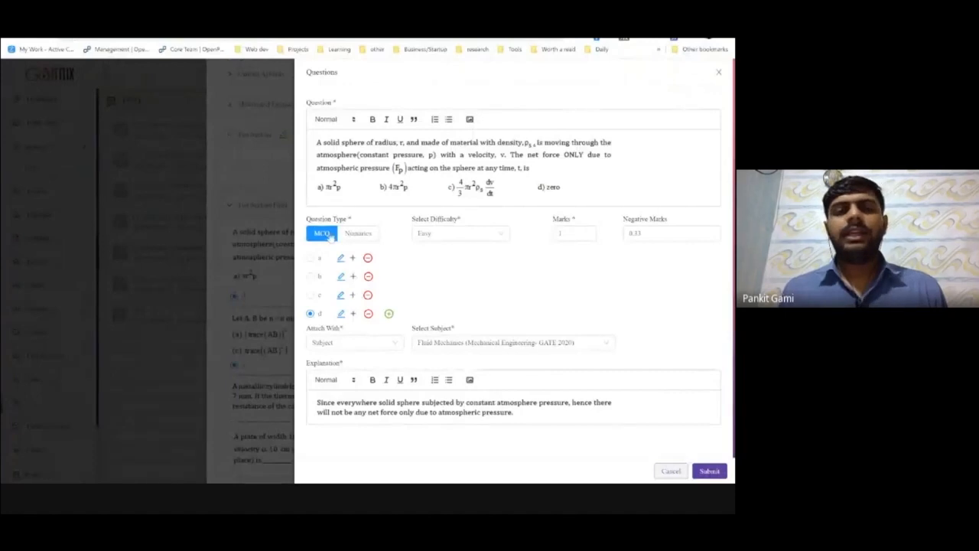
{"action": "key", "text": "alt+Tab"}
{"action": "left_click_drag", "start_coordinate": [34, 221], "coordinate": [16, 191]}
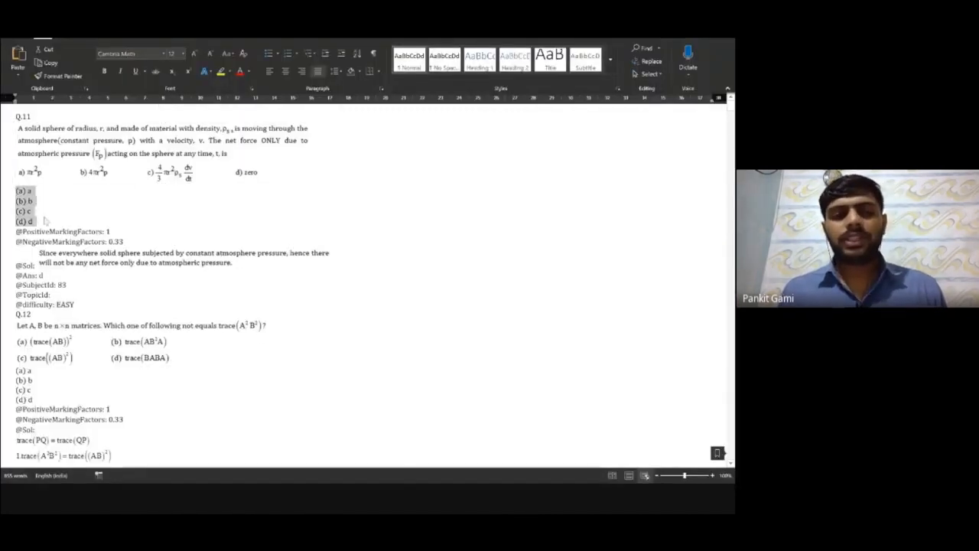
{"action": "key", "text": "alt+Tab"}
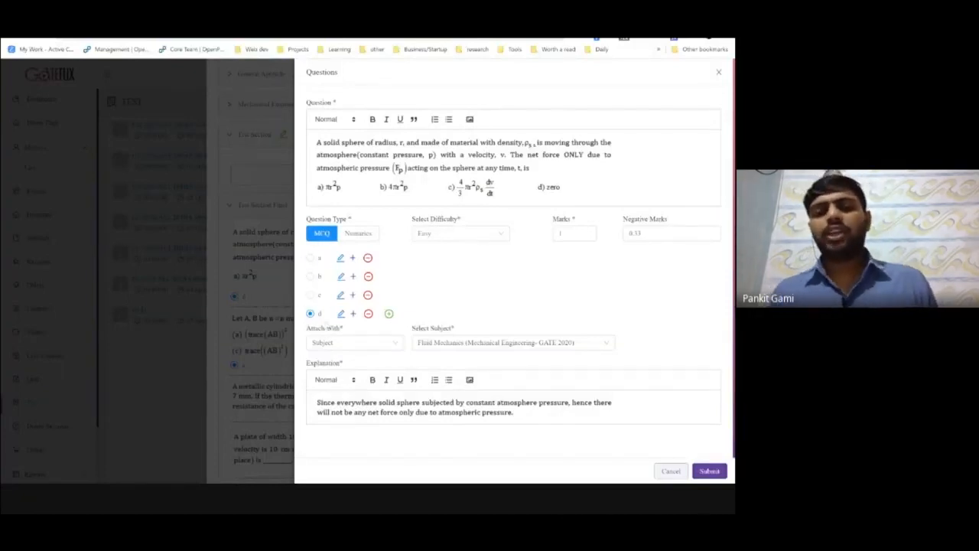
{"action": "key", "text": "alt+Tab"}
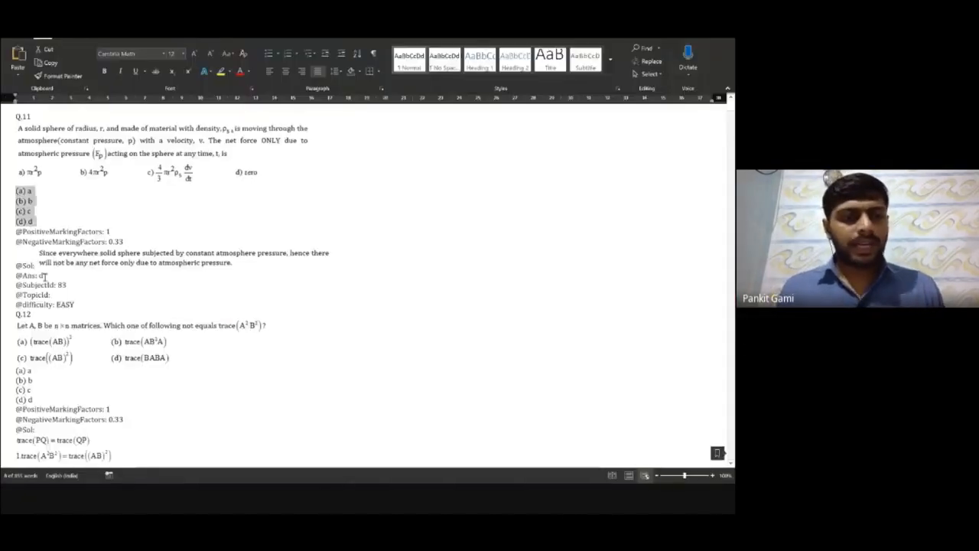
{"action": "left_click_drag", "start_coordinate": [45, 277], "coordinate": [16, 275]}
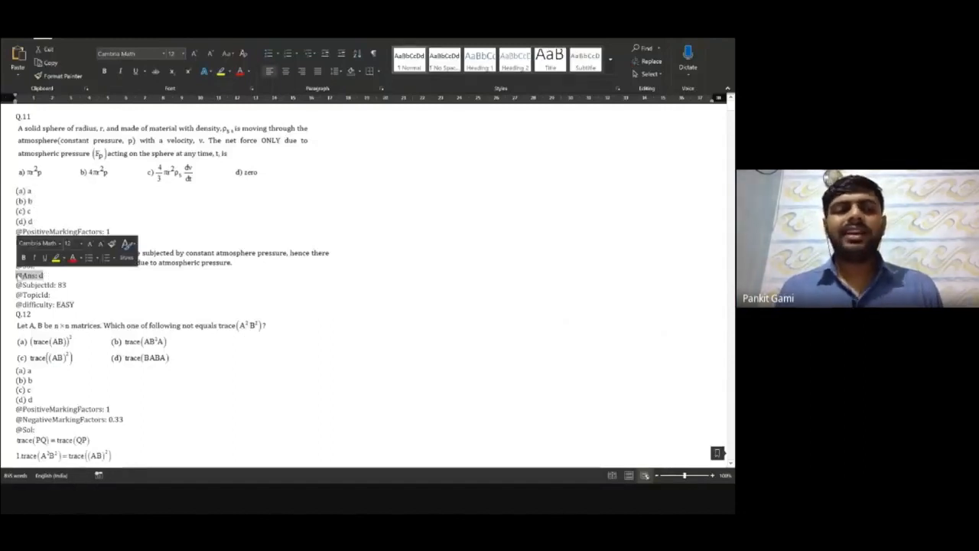
{"action": "key", "text": "alt+Tab"}
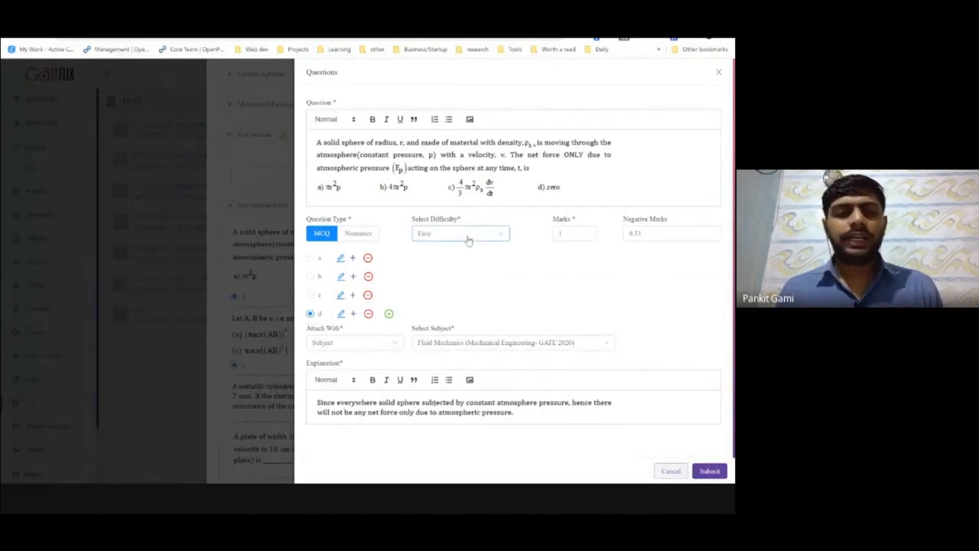
{"action": "key", "text": "alt+Tab"}
{"action": "left_click_drag", "start_coordinate": [75, 304], "coordinate": [42, 304]}
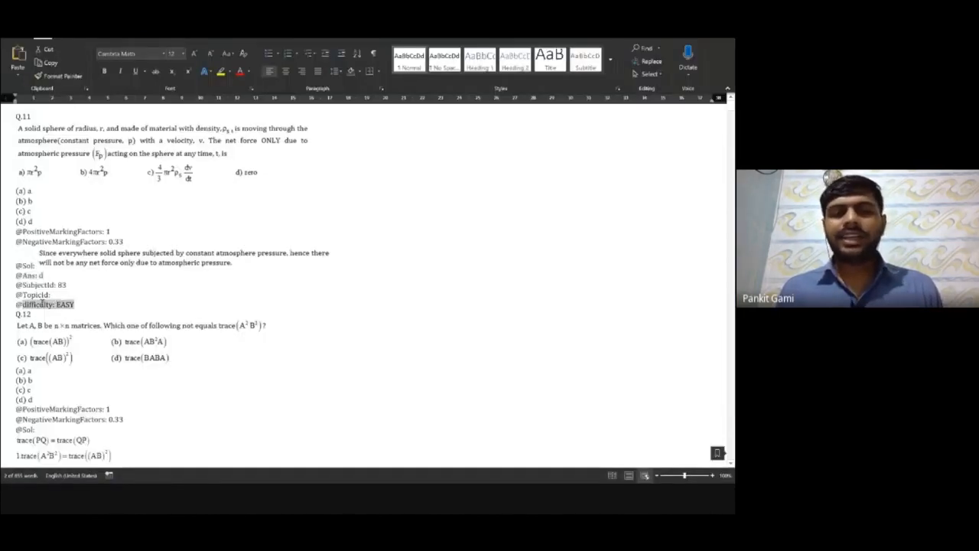
{"action": "key", "text": "alt+Tab"}
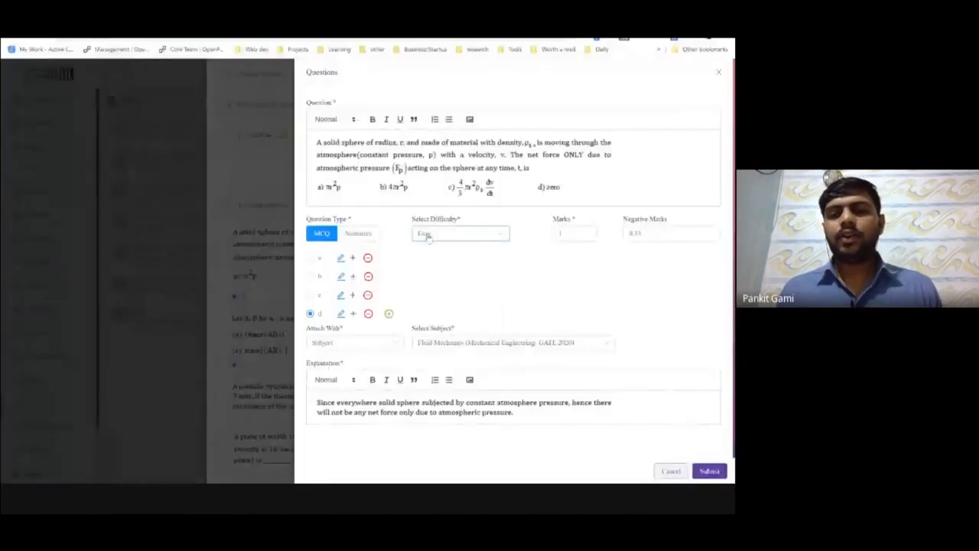
Step: Check the question's marks and negative marks, close it without saving and collapse the Test Section Final section
{"action": "left_click", "coordinate": [569, 234]}
{"action": "left_click", "coordinate": [635, 235]}
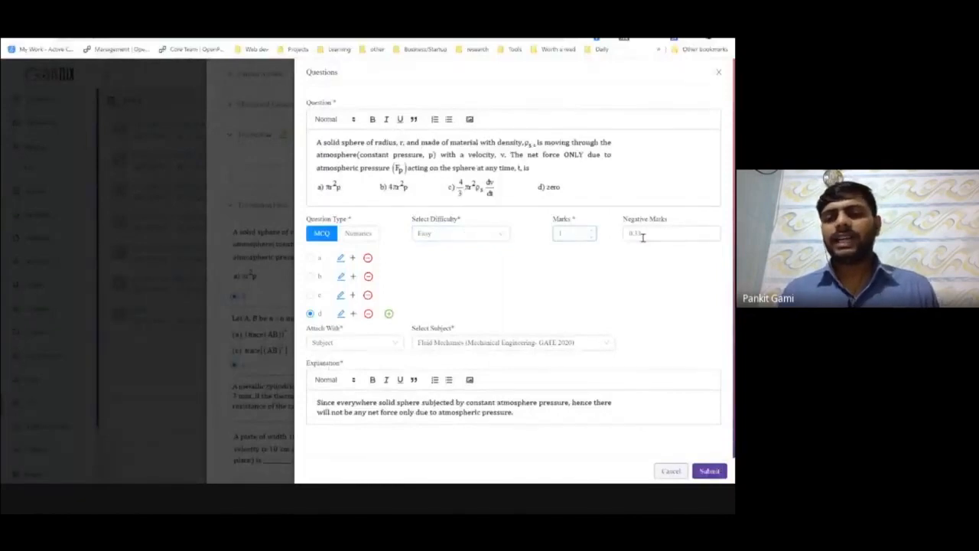
{"action": "scroll", "coordinate": [528, 273], "scroll_direction": "down", "scroll_amount": 1}
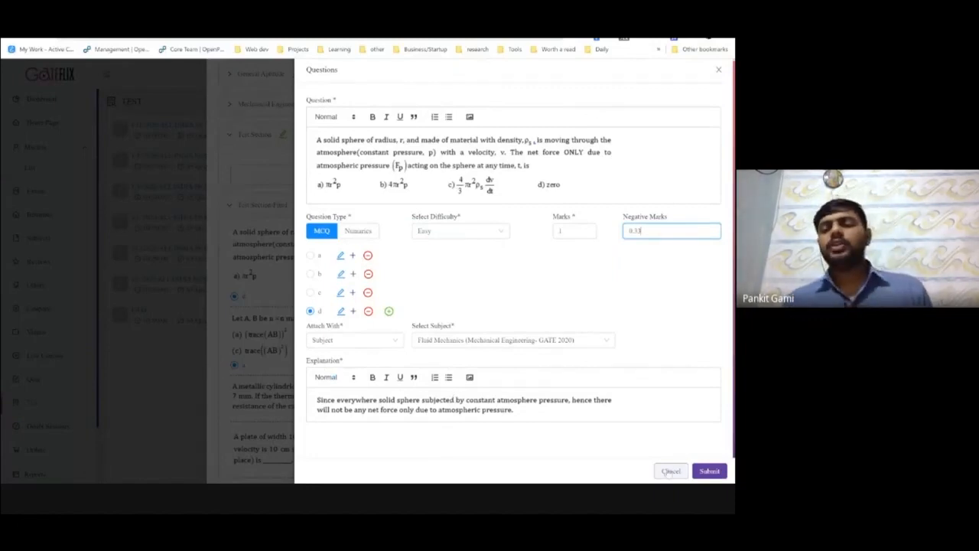
{"action": "key", "text": "Escape"}
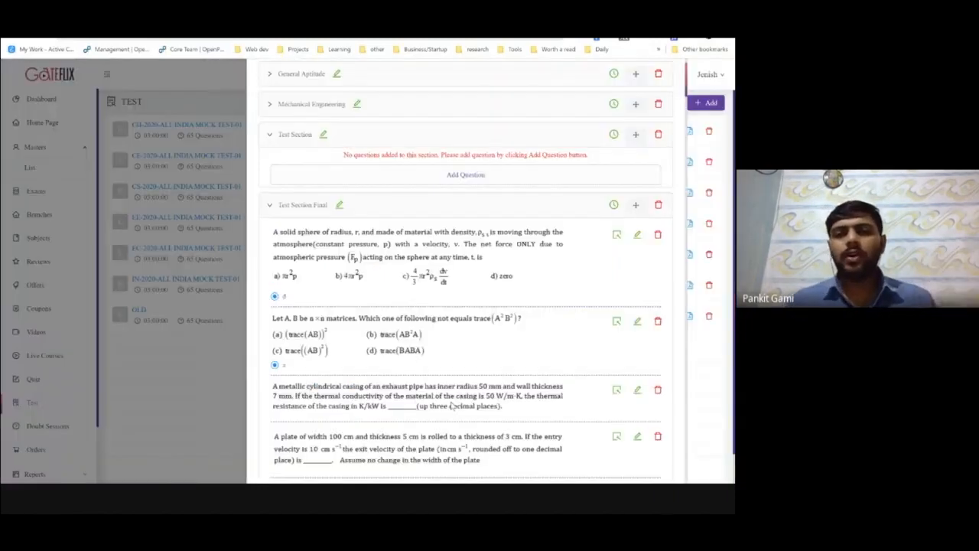
{"action": "left_click", "coordinate": [317, 257]}
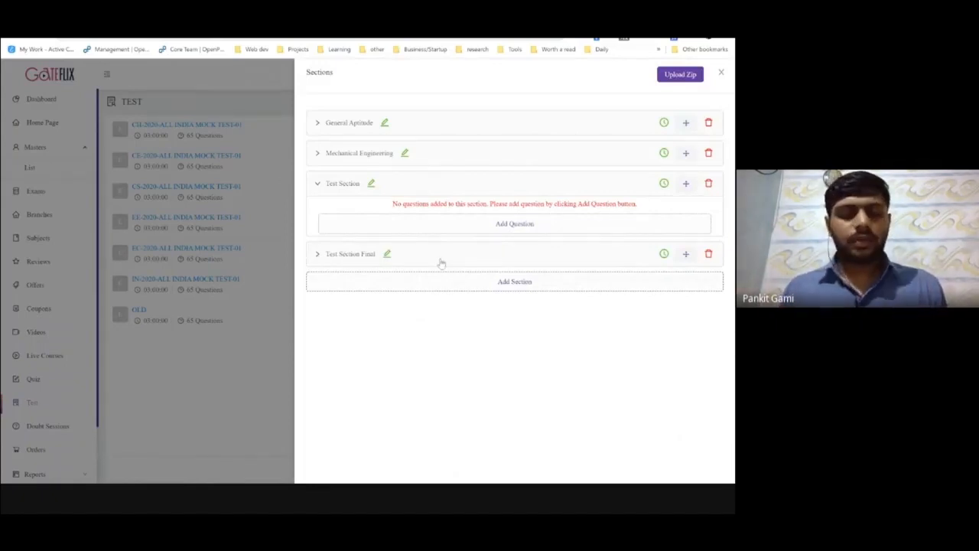
{"action": "key", "text": "alt+Tab"}
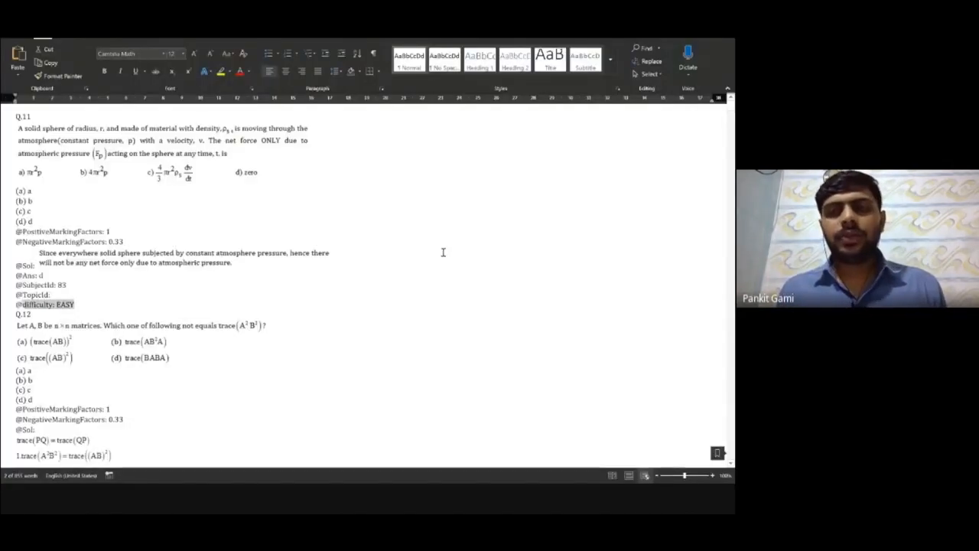
{"action": "key", "text": "alt+Tab"}
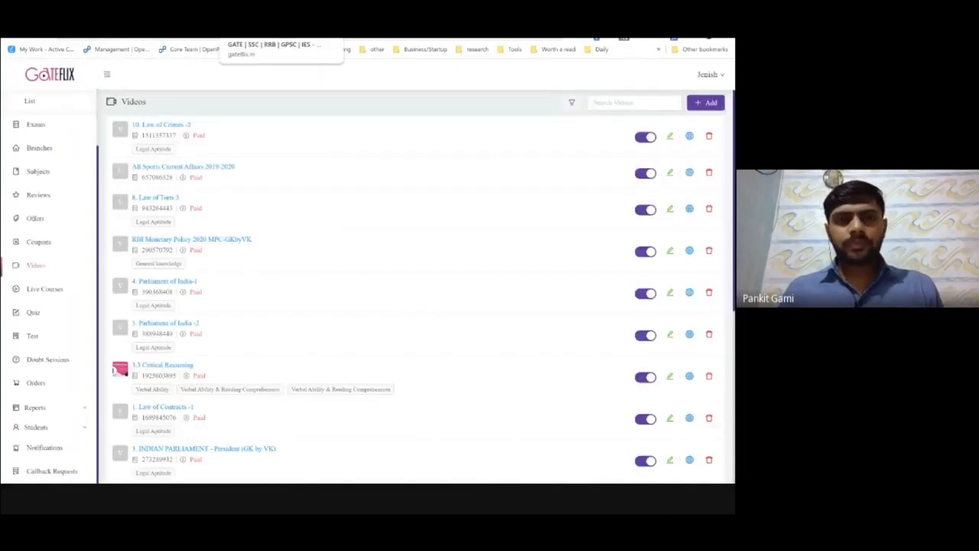
Step: On the student site, open the Gateflix Online Scholarship Test result and check the score on its Score Board
{"action": "left_click", "coordinate": [184, 32]}
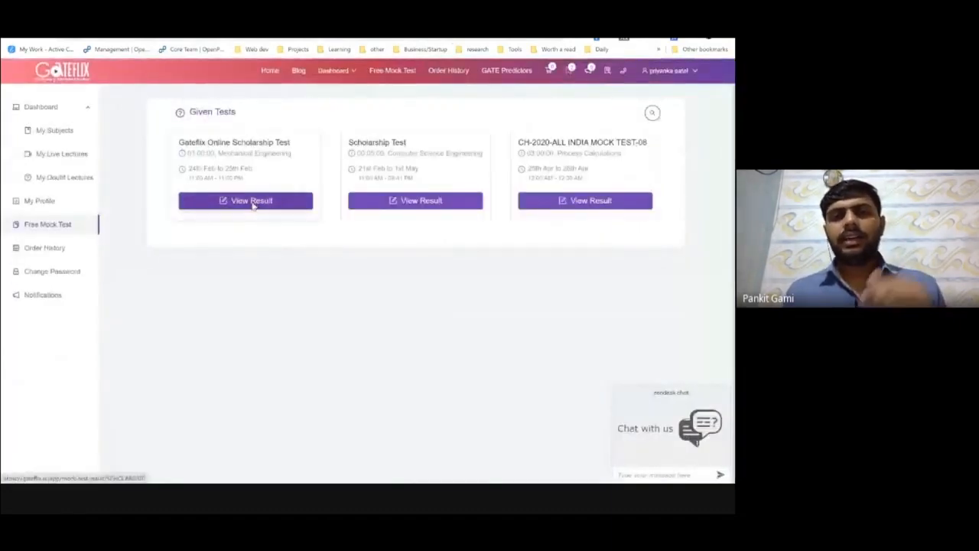
{"action": "left_click", "coordinate": [252, 202]}
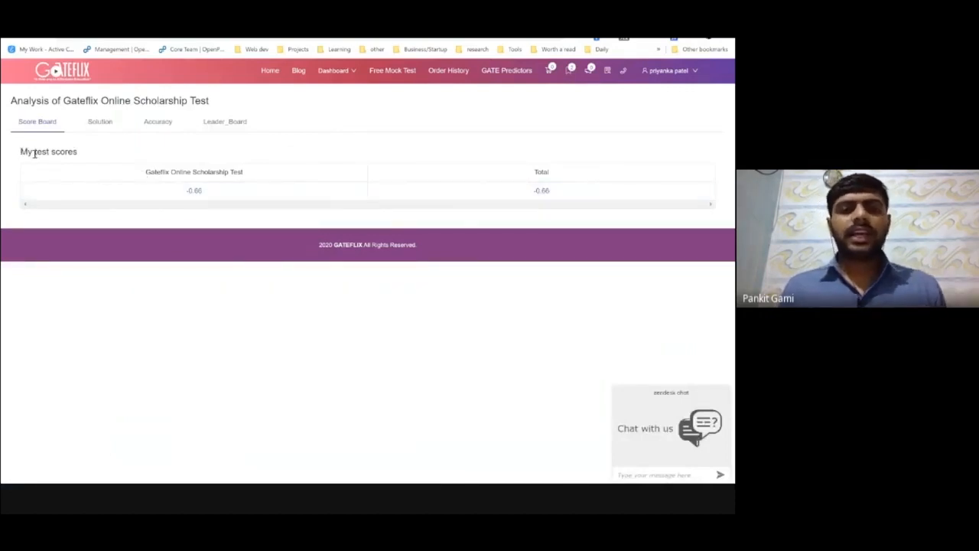
{"action": "left_click_drag", "start_coordinate": [206, 193], "coordinate": [185, 195]}
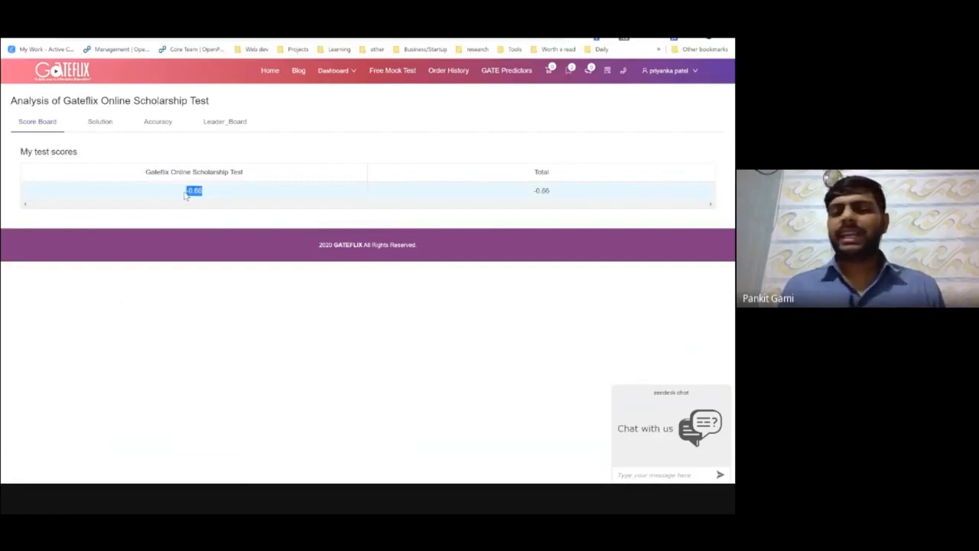
{"action": "left_click", "coordinate": [232, 190]}
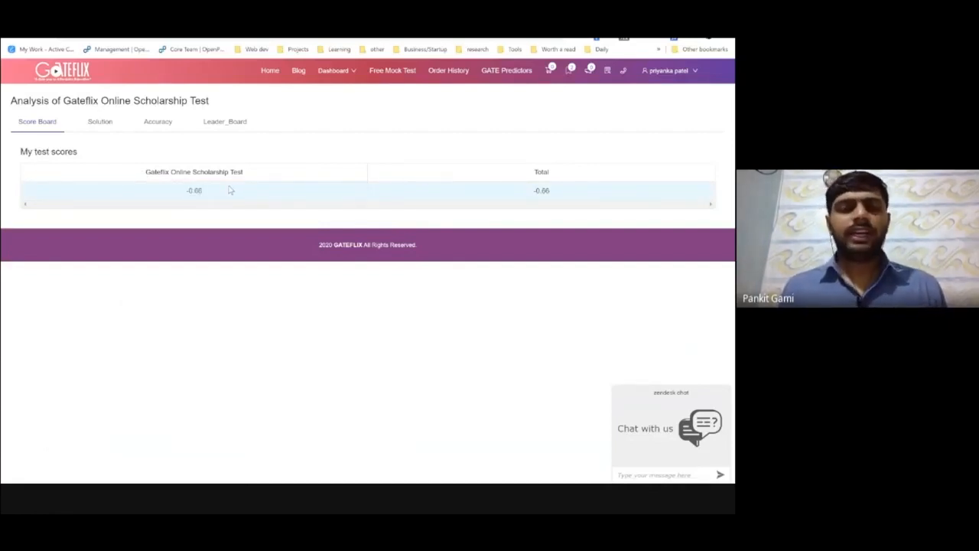
Step: Review the test's solutions, comparing the student's selected options with the correct answers question by question
{"action": "left_click", "coordinate": [106, 127]}
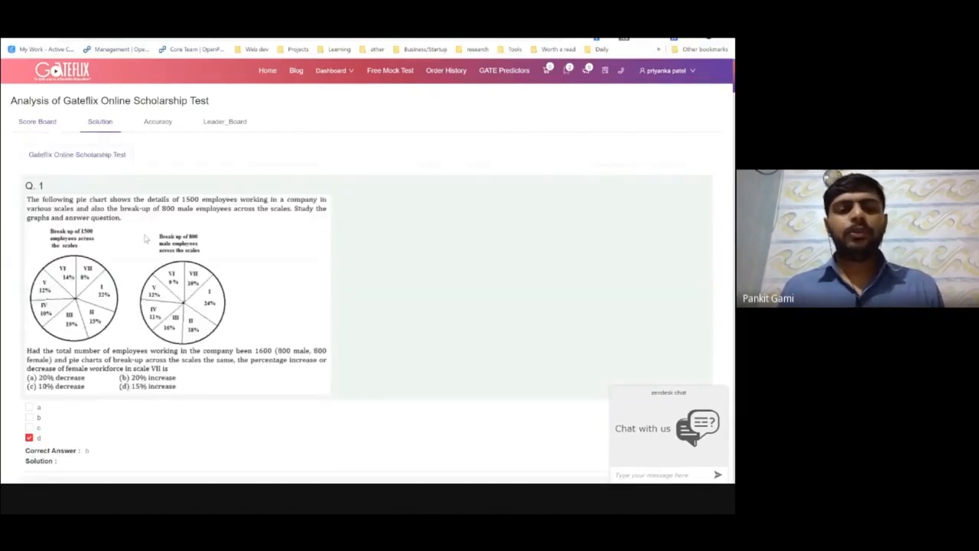
{"action": "scroll", "coordinate": [145, 238], "scroll_direction": "down", "scroll_amount": 3}
{"action": "scroll", "coordinate": [145, 239], "scroll_direction": "up", "scroll_amount": 3}
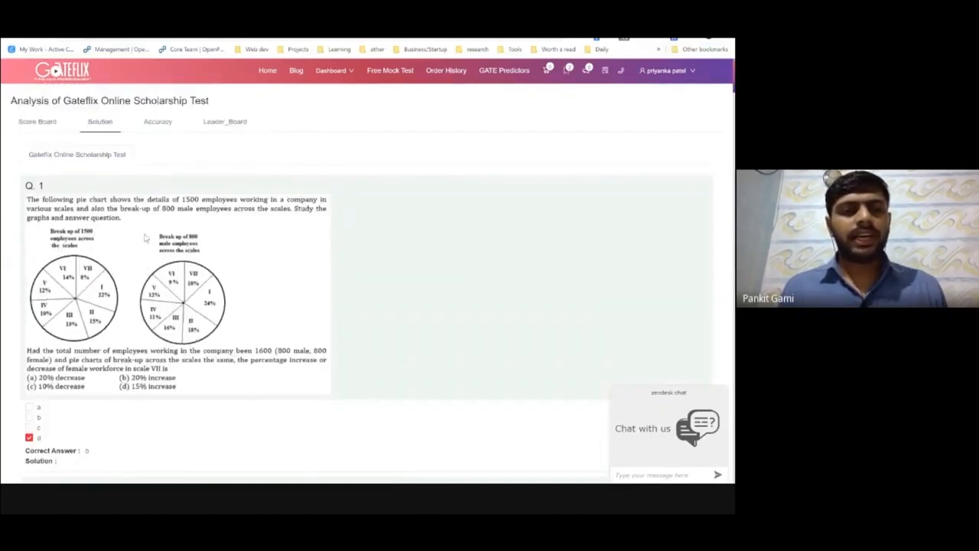
{"action": "scroll", "coordinate": [145, 238], "scroll_direction": "down", "scroll_amount": 3}
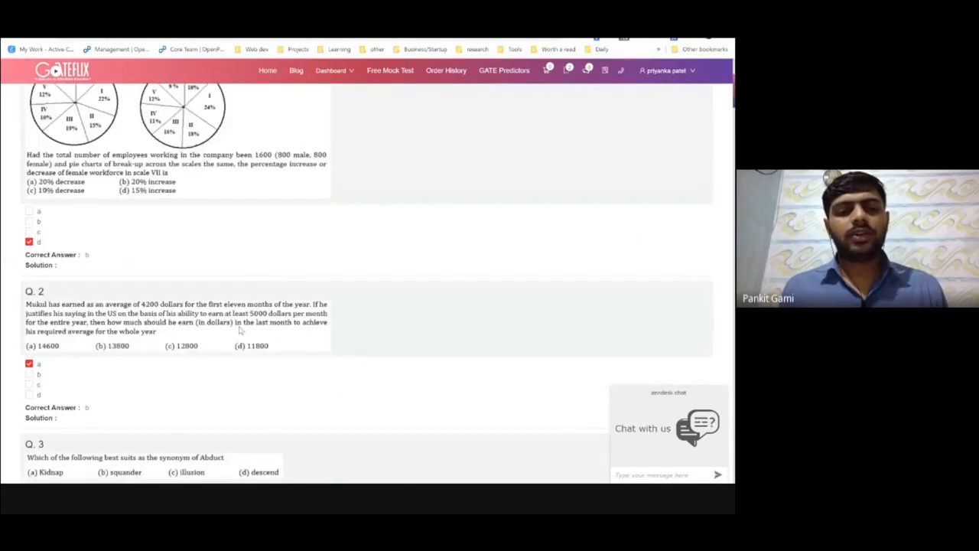
{"action": "scroll", "coordinate": [16, 290], "scroll_direction": "down", "scroll_amount": 10}
{"action": "left_click_drag", "start_coordinate": [68, 277], "coordinate": [26, 277]}
{"action": "left_click", "coordinate": [27, 279]}
{"action": "scroll", "coordinate": [247, 286], "scroll_direction": "up", "scroll_amount": 15}
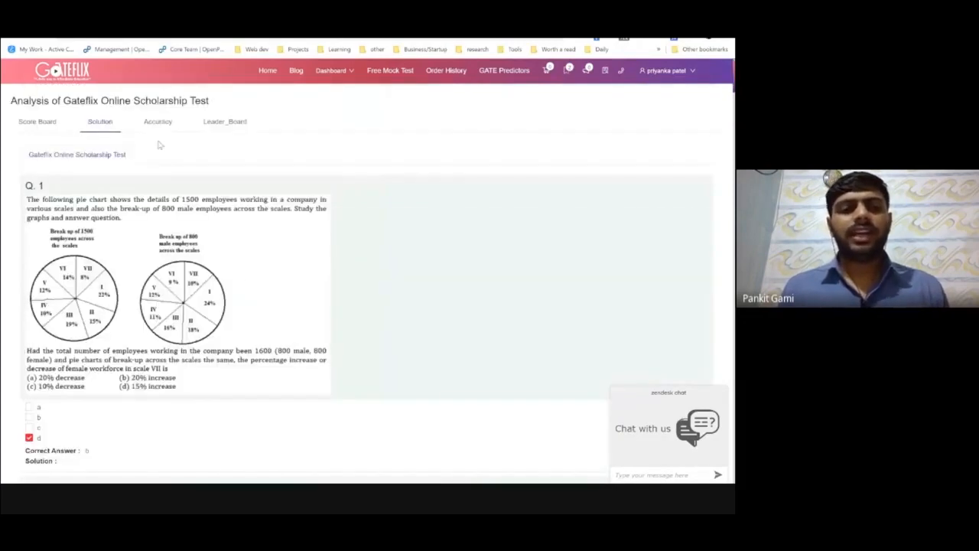
Step: Examine the Accuracy breakdown of correct, incorrect and unattempted questions across the Hard, Medium and Easy levels
{"action": "left_click", "coordinate": [158, 124]}
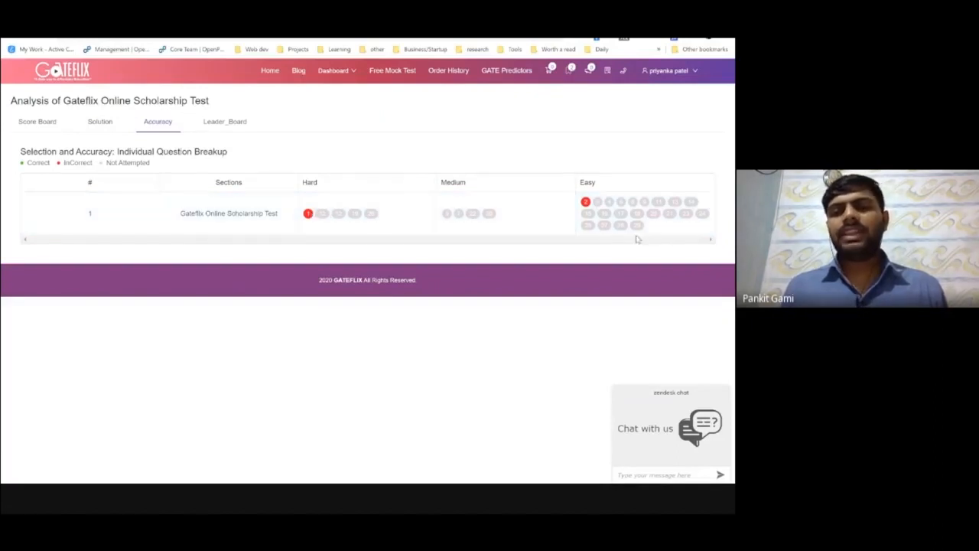
{"action": "double_click", "coordinate": [486, 216]}
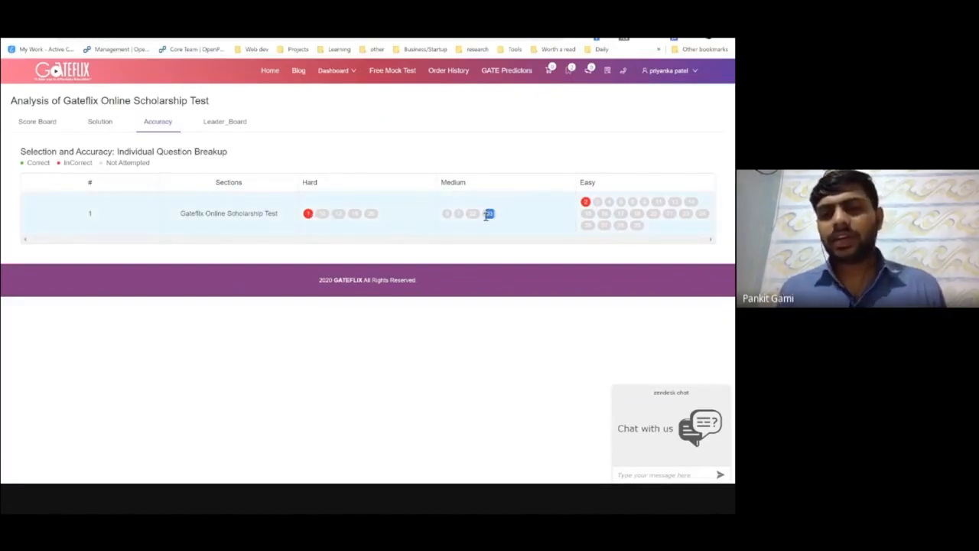
{"action": "left_click", "coordinate": [302, 221]}
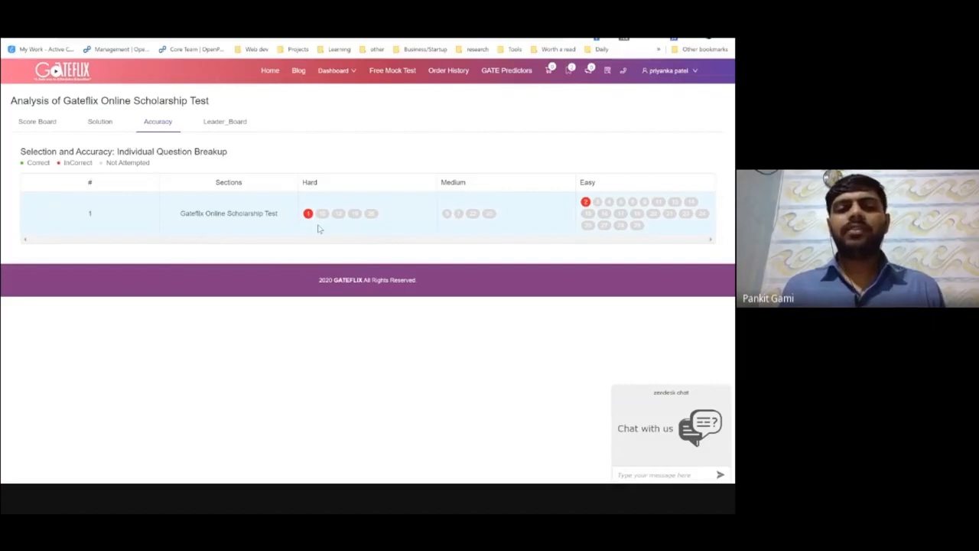
{"action": "double_click", "coordinate": [586, 202]}
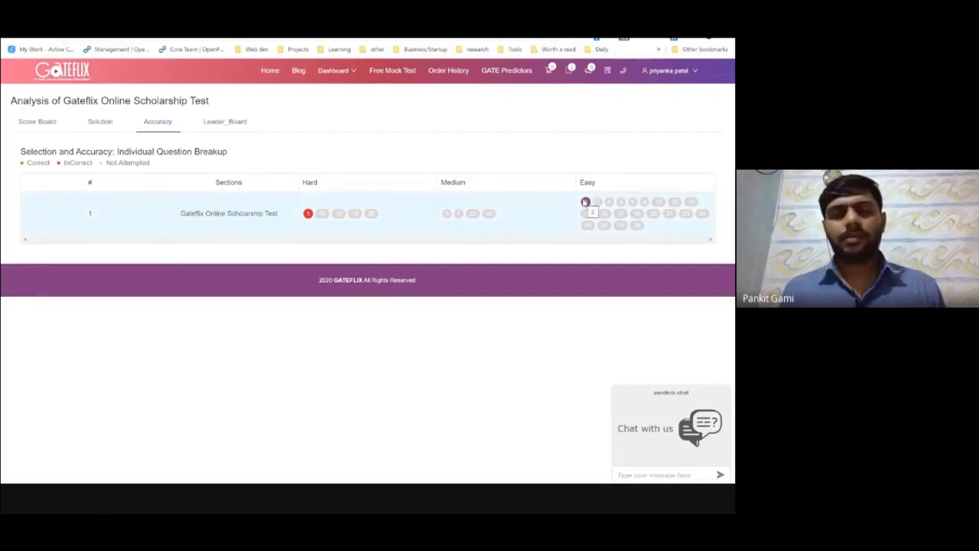
Step: Open the test's leaderboard and check the All India Rank and marks of the first-ranked student
{"action": "left_click", "coordinate": [232, 126]}
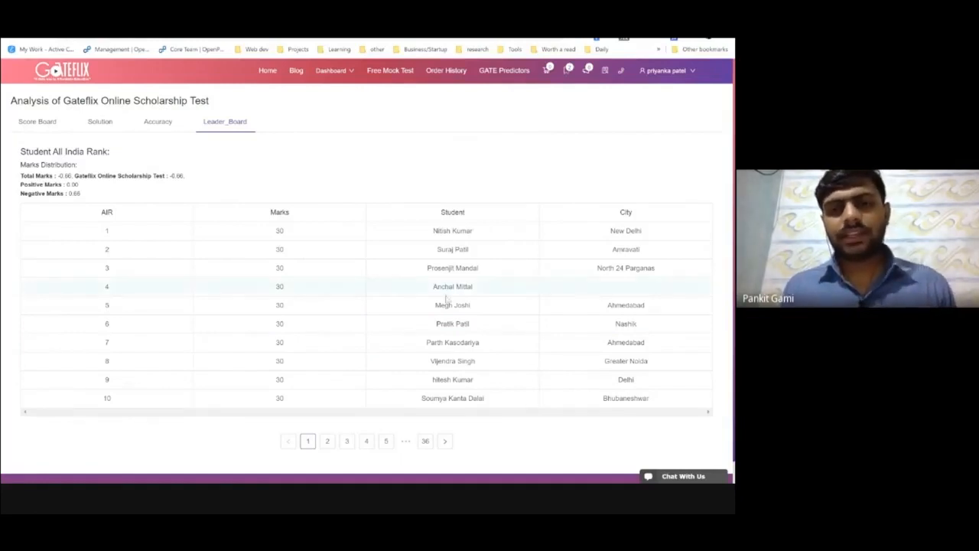
{"action": "double_click", "coordinate": [279, 230]}
{"action": "left_click", "coordinate": [101, 228]}
{"action": "left_click_drag", "start_coordinate": [101, 228], "coordinate": [122, 229]}
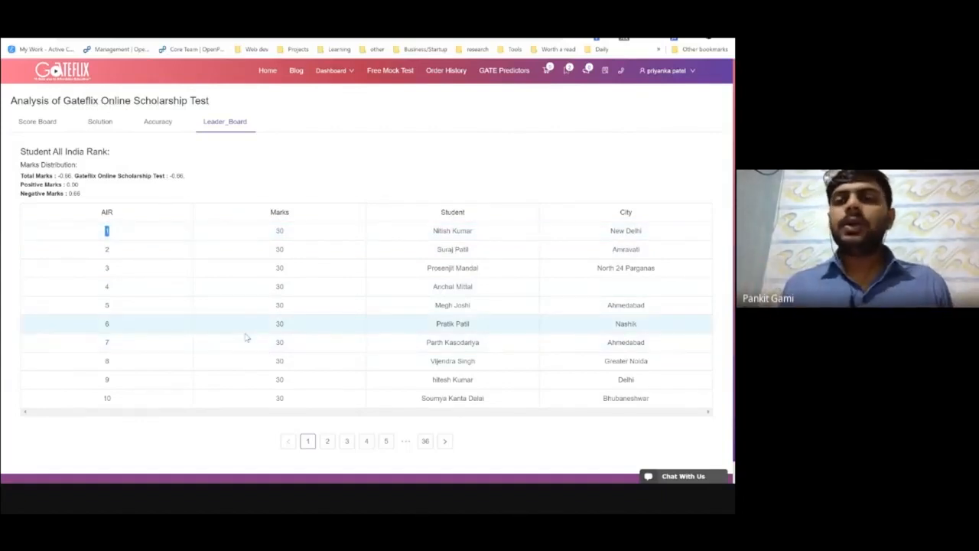
Step: Return to the admin test list, go to the page with the ALL INDIA MOCK TEST-02 tests and open a test's candidate list
{"action": "key", "text": "ctrl+Tab"}
{"action": "key", "text": "ctrl+Tab"}
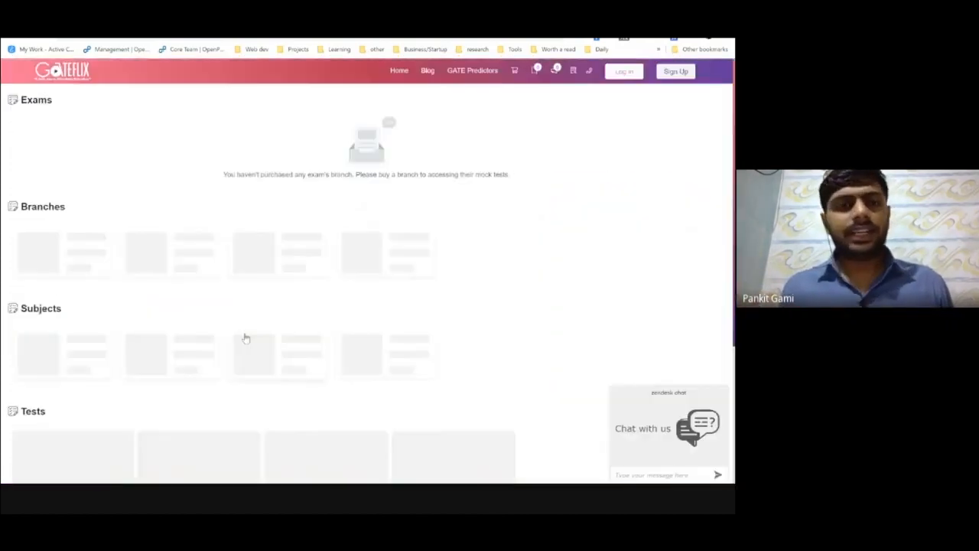
{"action": "key", "text": "ctrl+shift+Tab"}
{"action": "scroll", "coordinate": [330, 315], "scroll_direction": "up", "scroll_amount": 3}
{"action": "scroll", "coordinate": [331, 315], "scroll_direction": "down", "scroll_amount": 5}
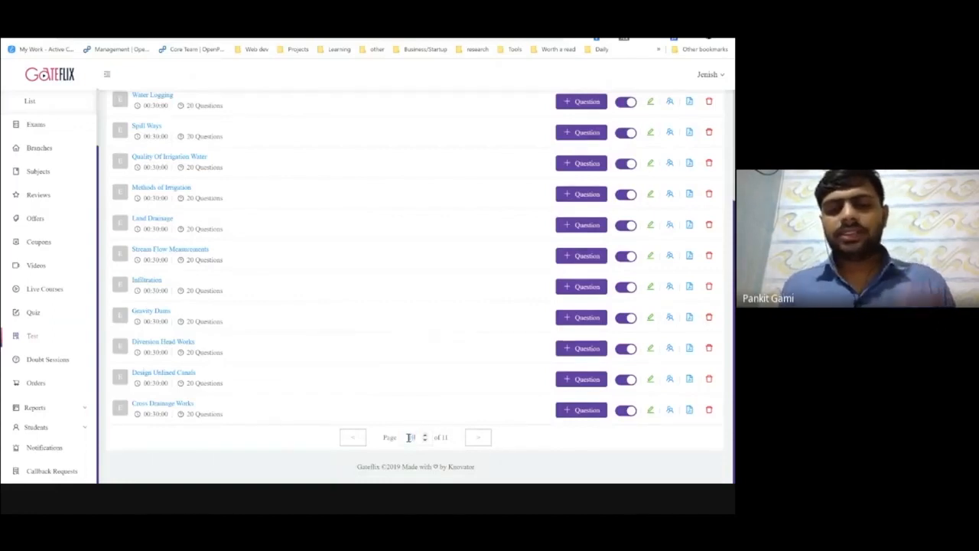
{"action": "key", "text": "Return"}
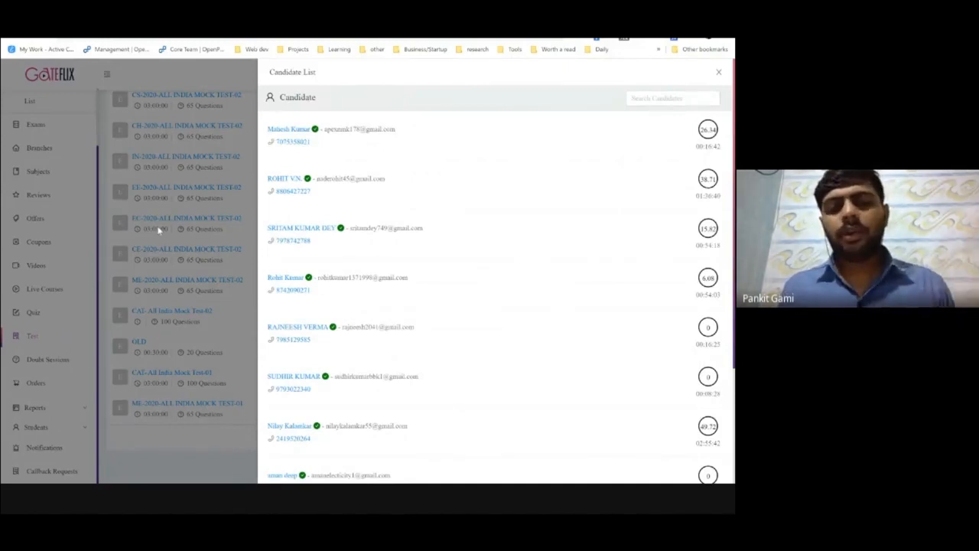
Step: Examine the candidate list, checking the score and time taken for the second and third candidates
{"action": "scroll", "coordinate": [453, 198], "scroll_direction": "down", "scroll_amount": 3}
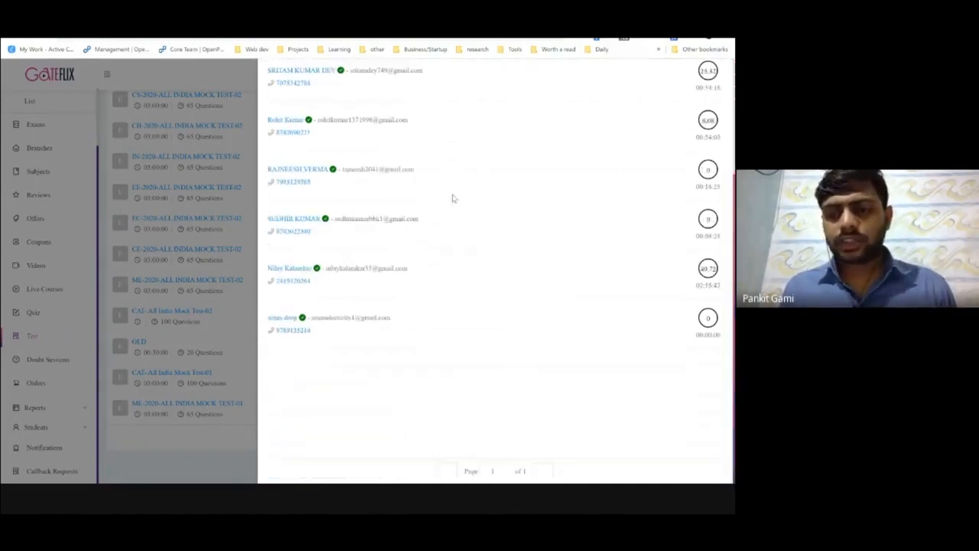
{"action": "scroll", "coordinate": [453, 198], "scroll_direction": "up", "scroll_amount": 3}
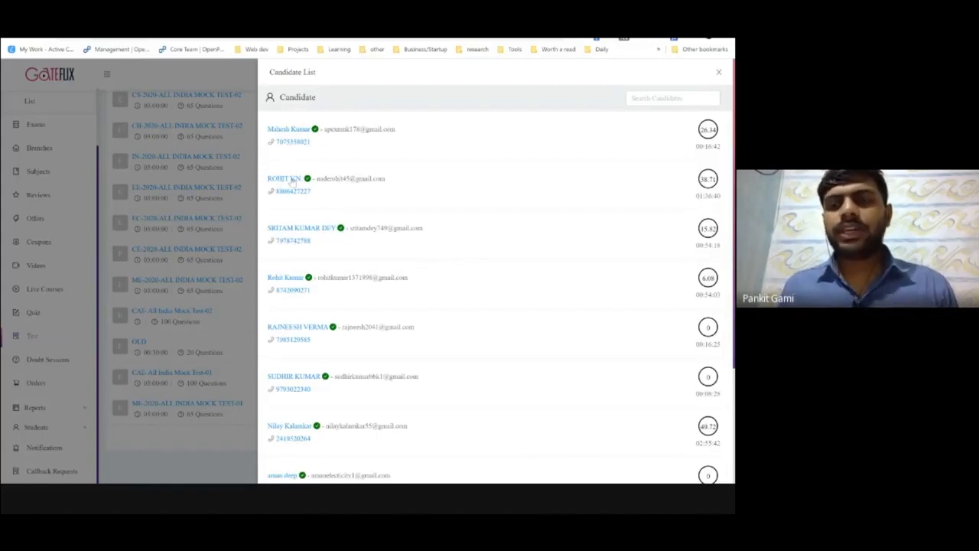
{"action": "left_click_drag", "start_coordinate": [697, 196], "coordinate": [713, 198]}
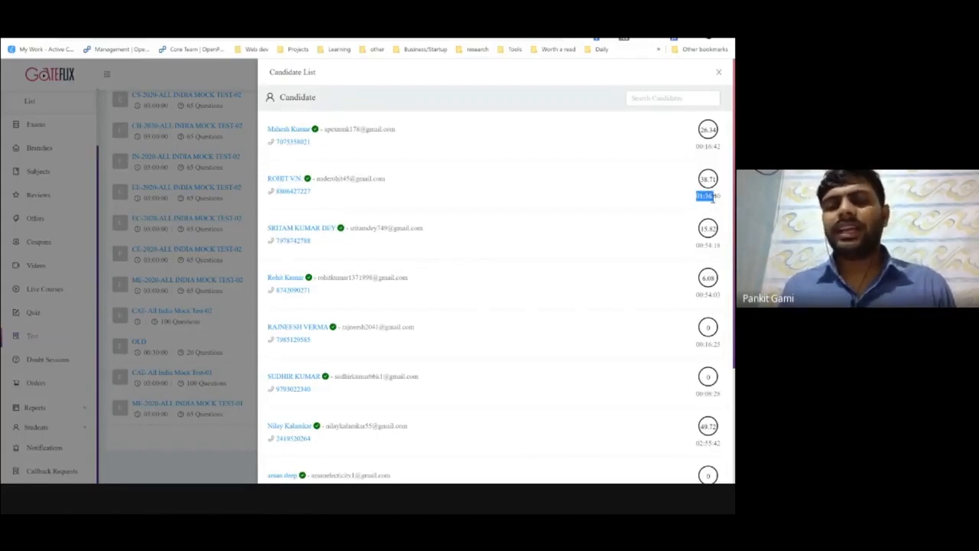
{"action": "left_click", "coordinate": [700, 182]}
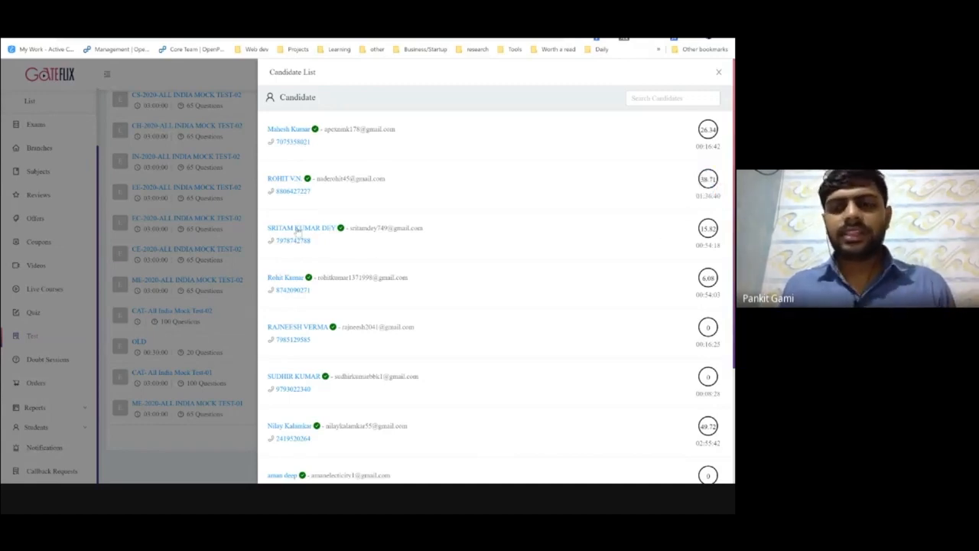
{"action": "mouse_move", "coordinate": [704, 244]}
{"action": "left_mouse_down"}
{"action": "mouse_move", "coordinate": [723, 247]}
{"action": "mouse_move", "coordinate": [699, 231]}
{"action": "mouse_move", "coordinate": [713, 228]}
{"action": "left_mouse_up"}
{"action": "left_click", "coordinate": [662, 241]}
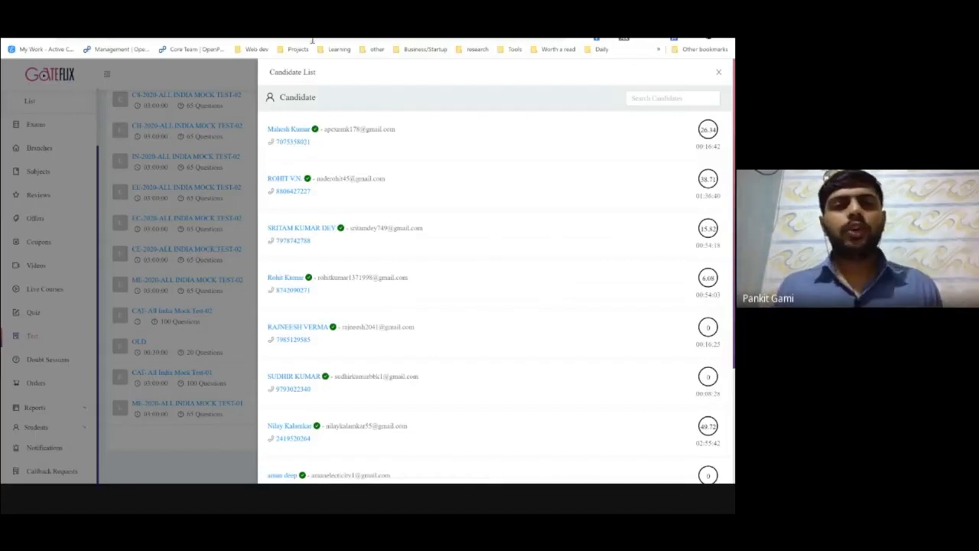
Step: In the student's scholarship test analysis, revisit the Accuracy breakdown and show page 2 of the All India Rank leaderboard
{"action": "left_click", "coordinate": [297, 17]}
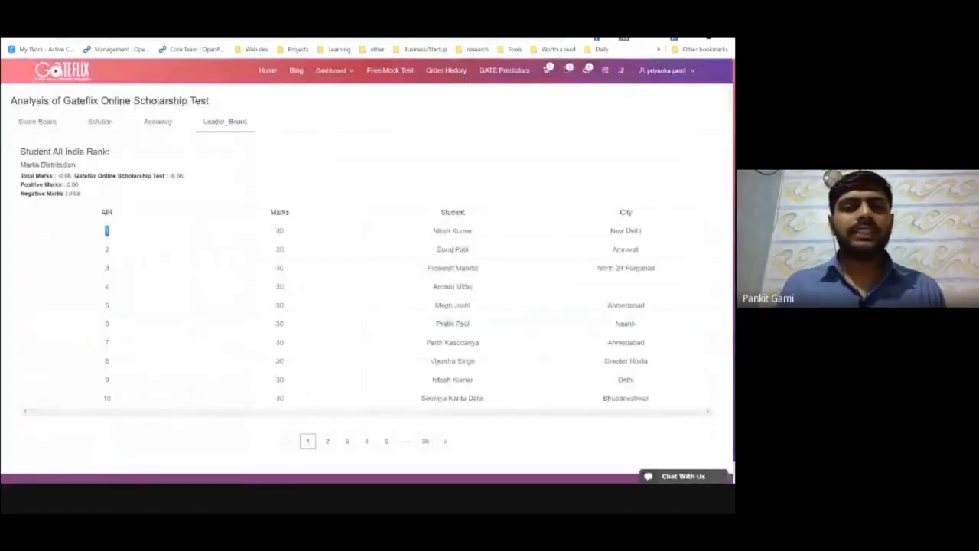
{"action": "left_click", "coordinate": [158, 122]}
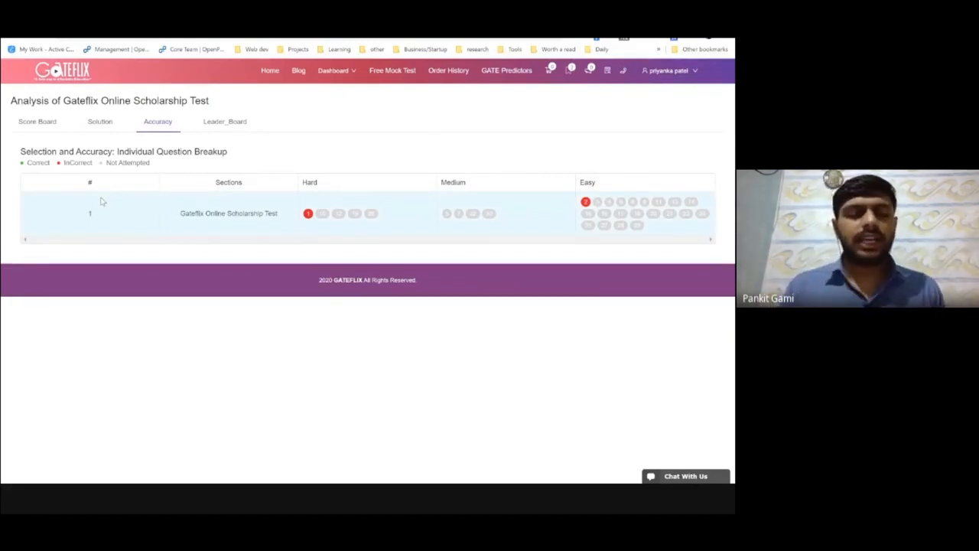
{"action": "left_click", "coordinate": [231, 121]}
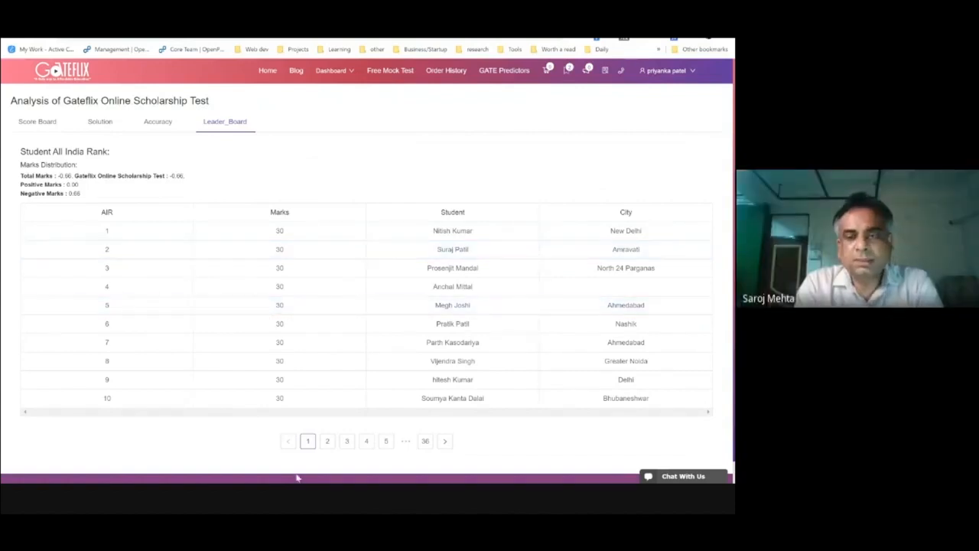
{"action": "left_click", "coordinate": [328, 442]}
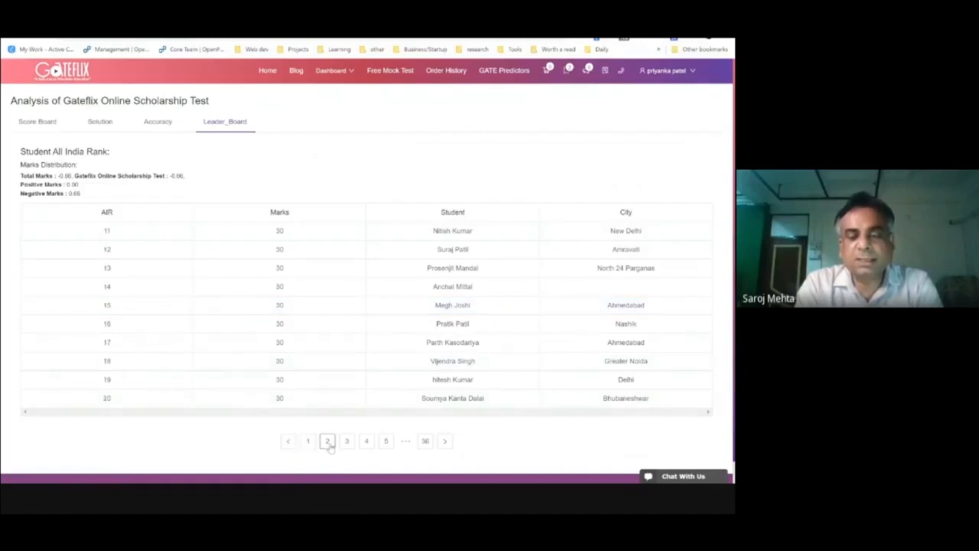